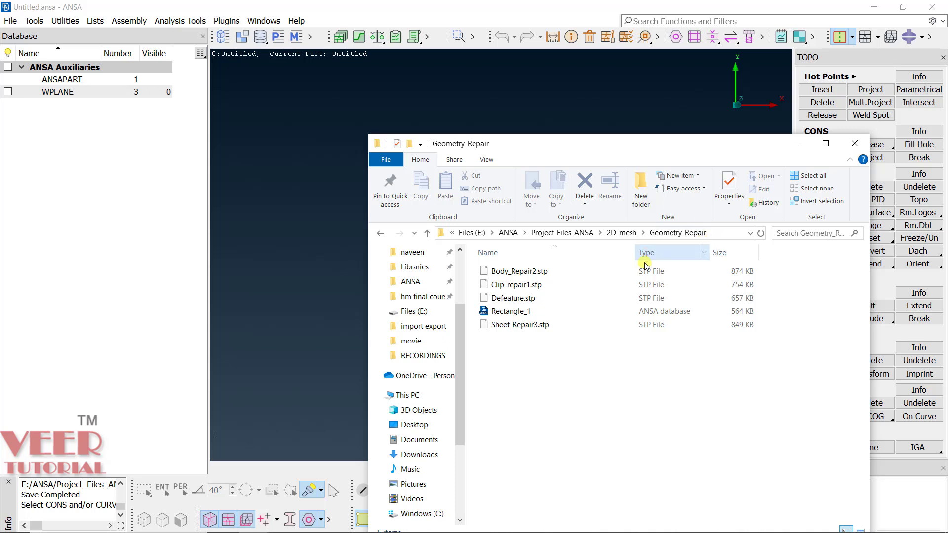
Open Defeature.stp from the Geometry_Repair folder as a new file, discarding changes to the current database.
click(528, 299)
drag(510, 299, 319, 159)
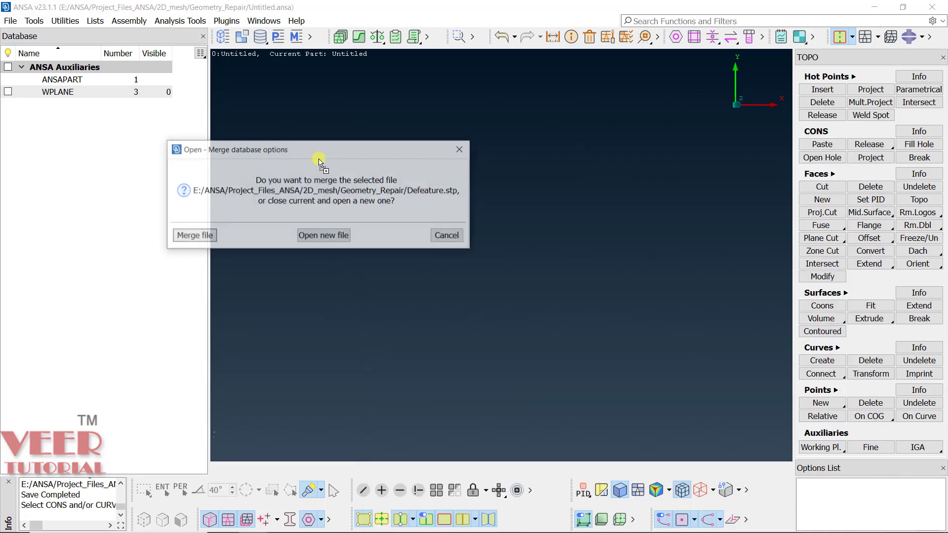
click(335, 241)
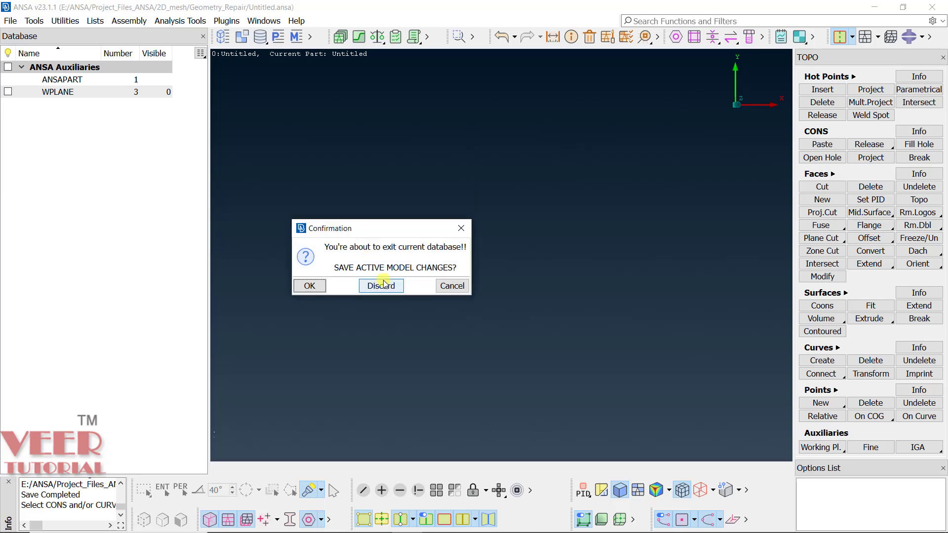
click(385, 286)
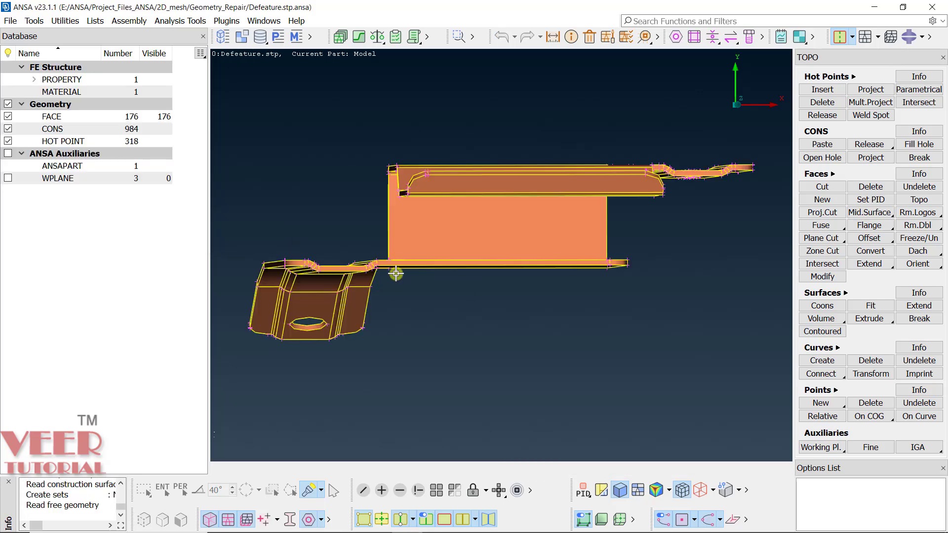
Examine the imported sheet-metal bracket from several angles, including its wall thickness and edge faces.
ctrl+drag(468, 176, 461, 254)
scroll(454, 242, up, 5)
scroll(384, 359, up, 8)
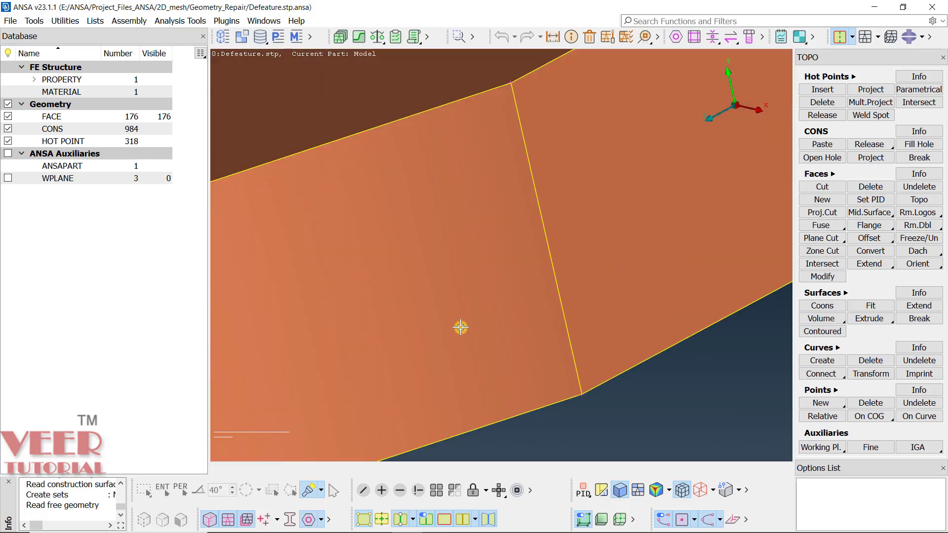
scroll(469, 318, down, 1)
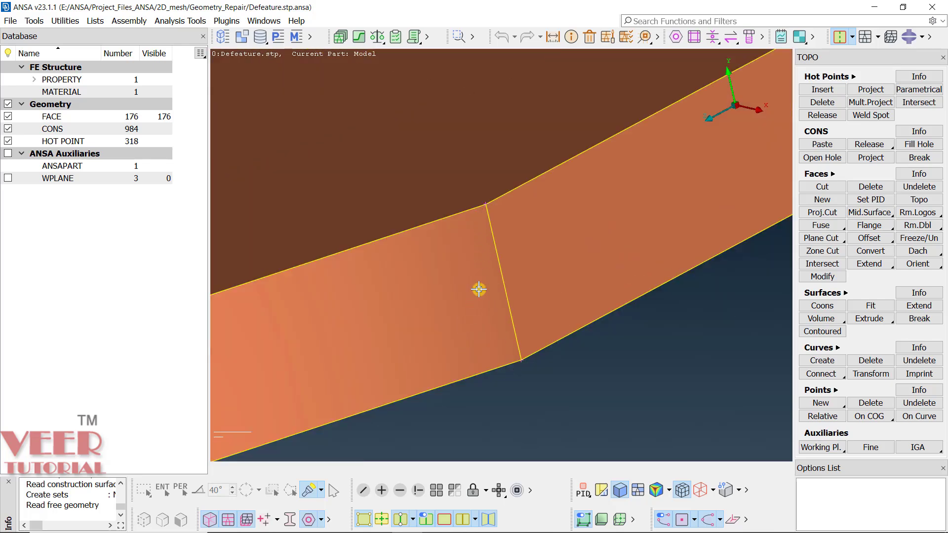
scroll(470, 353, down, 10)
ctrl+drag(435, 331, 509, 205)
scroll(489, 232, up, 4)
scroll(559, 248, down, 3)
scroll(607, 284, up, 4)
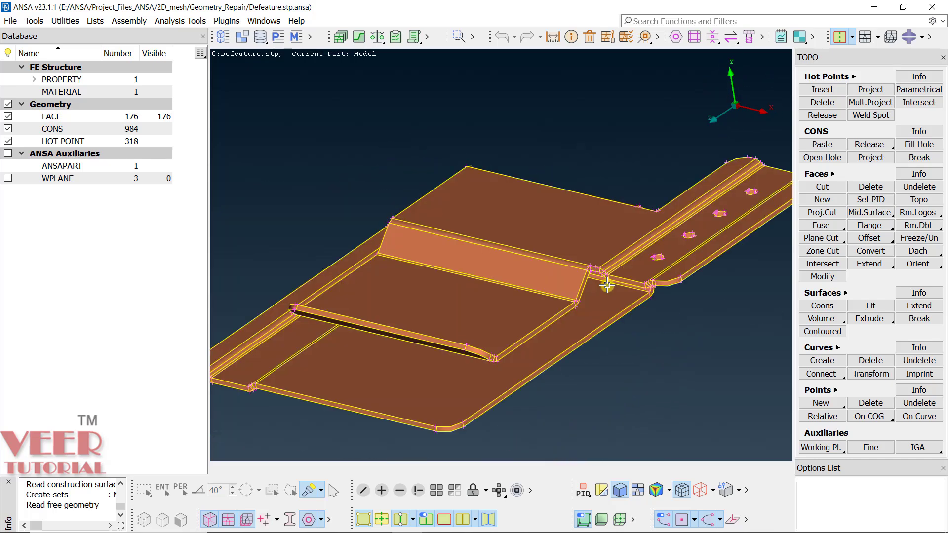
Hide the hot points on the displayed bracket geometry.
click(400, 520)
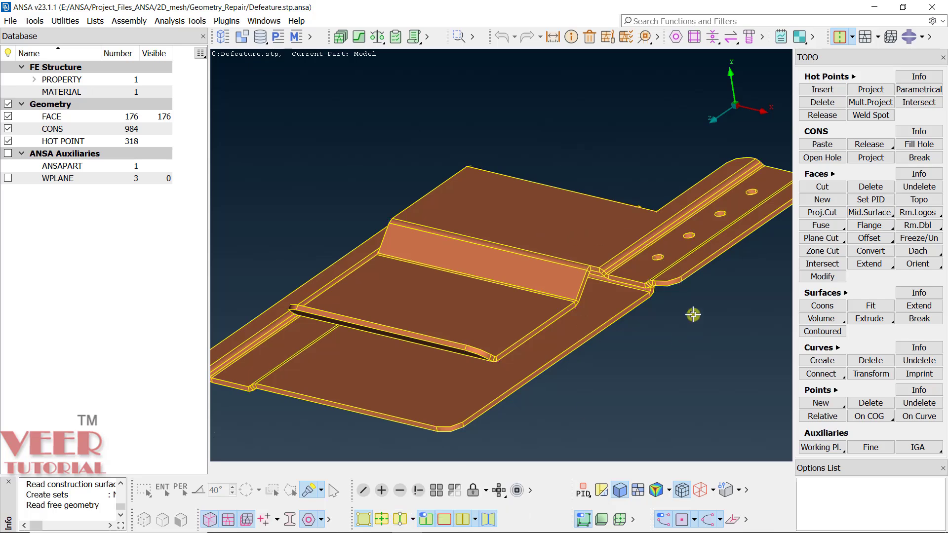
ctrl+drag(558, 228, 499, 223)
scroll(440, 261, down, 4)
scroll(440, 267, up, 2)
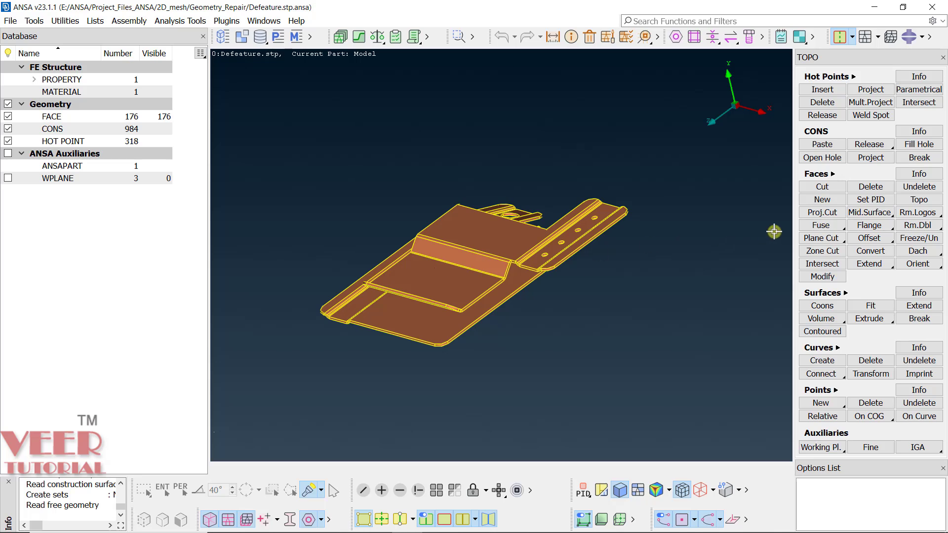
Extract the bracket's mid-surface with Skin on the visible faces, deleting the original faces and offsetting the linked side by 0.455.
right_click(850, 217)
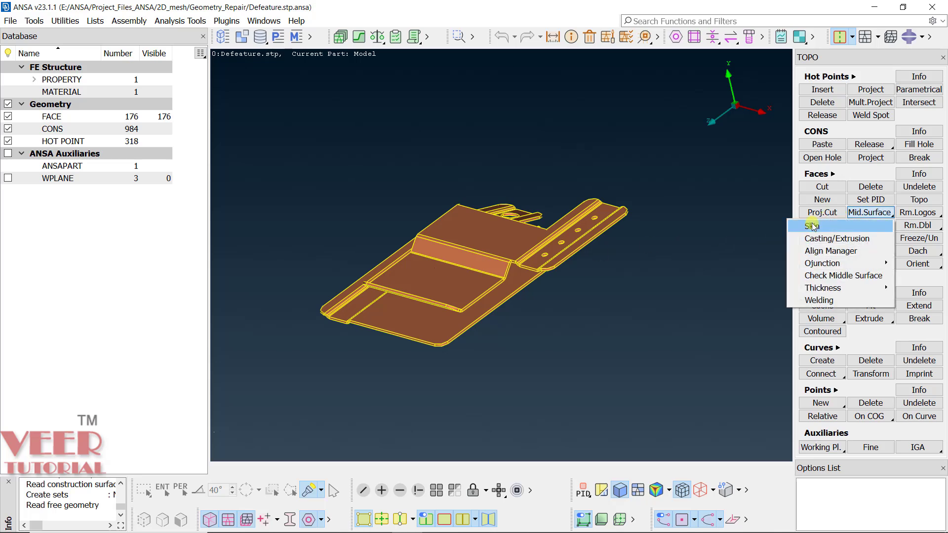
click(848, 227)
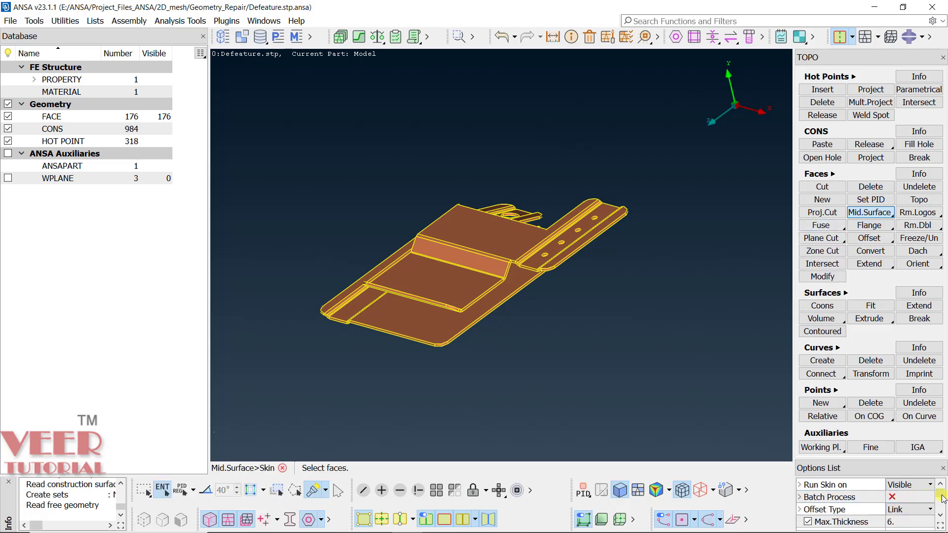
drag(941, 497, 940, 509)
scroll(941, 508, up, 1)
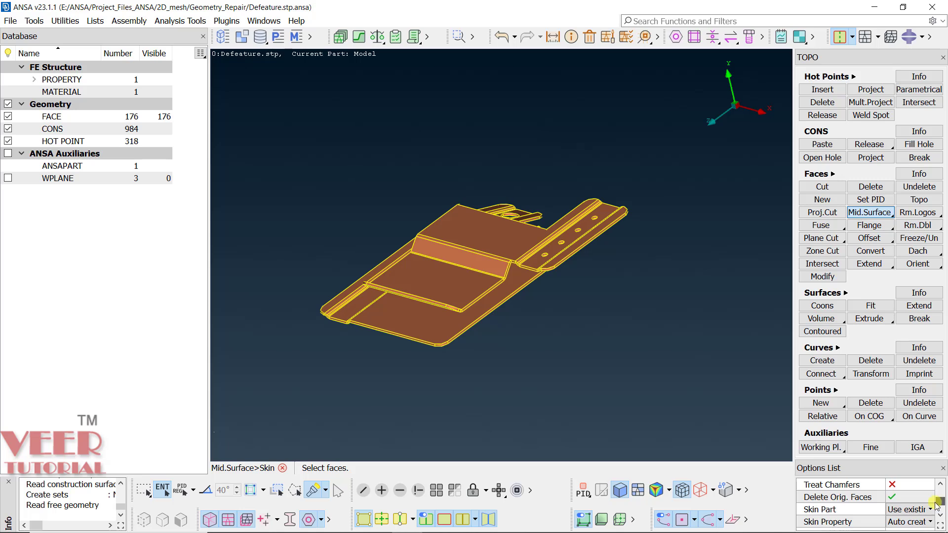
click(887, 503)
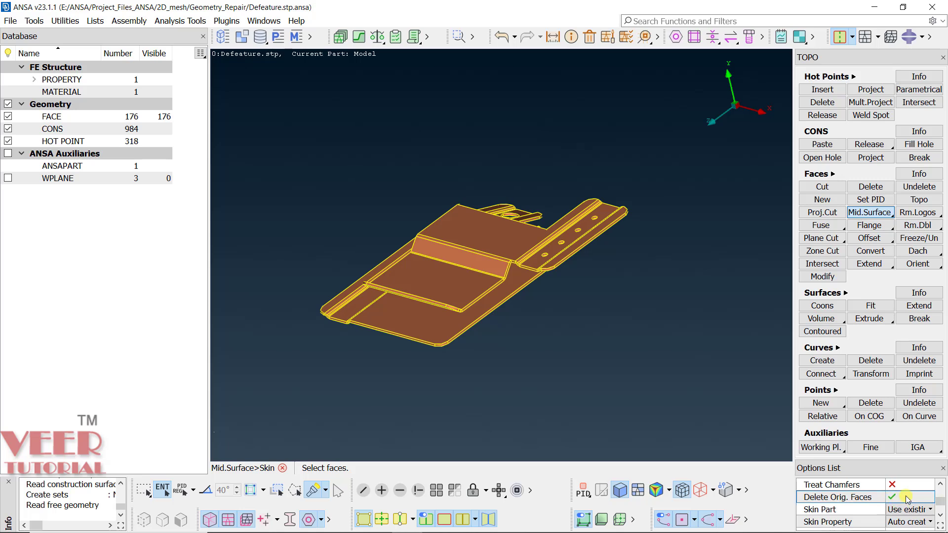
middle_click(669, 254)
click(651, 326)
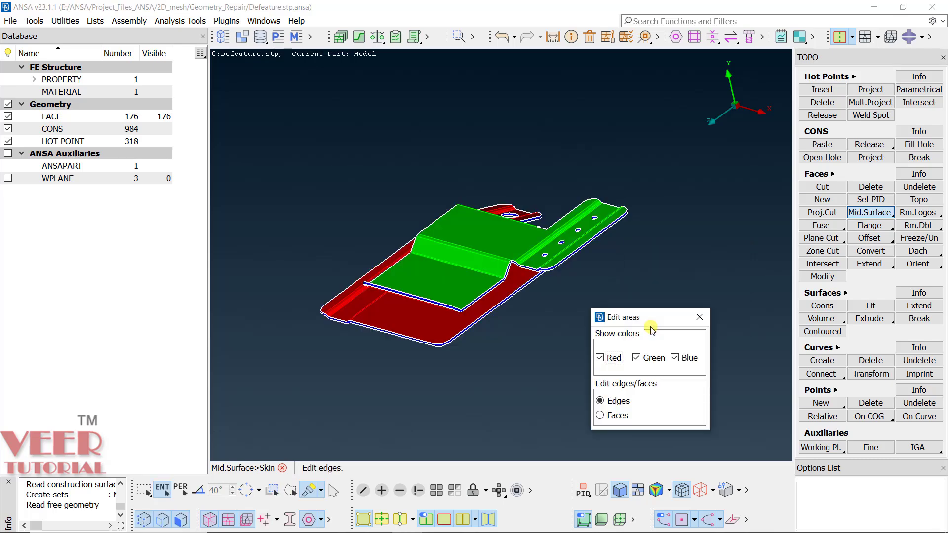
middle_click(646, 249)
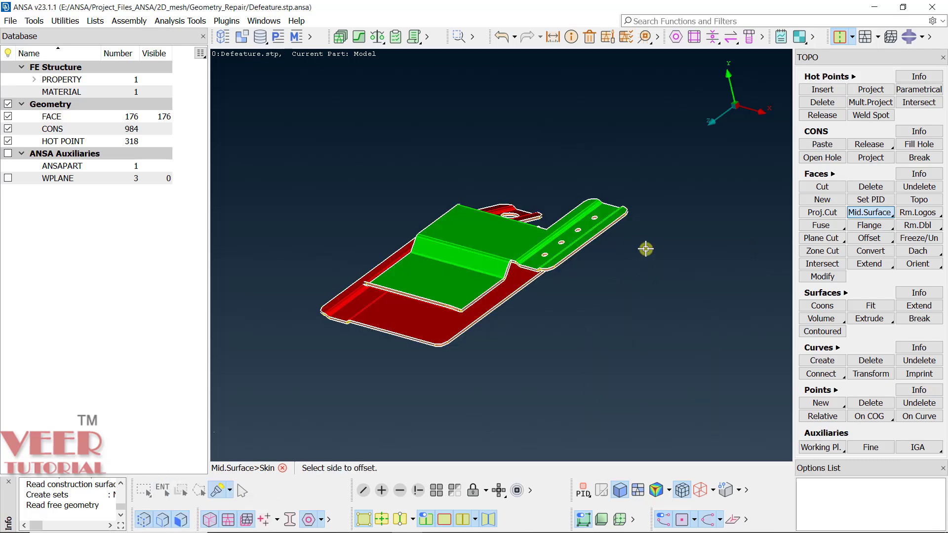
middle_click(646, 249)
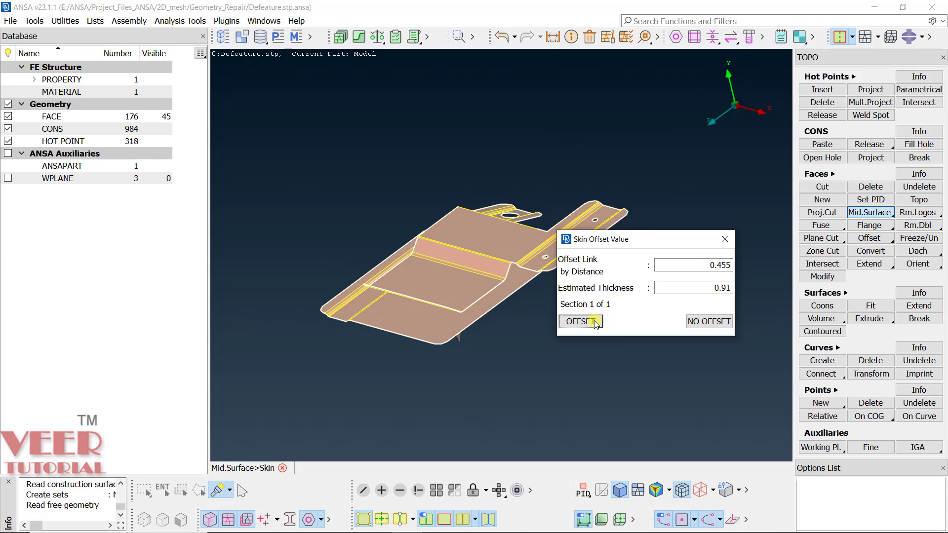
click(580, 321)
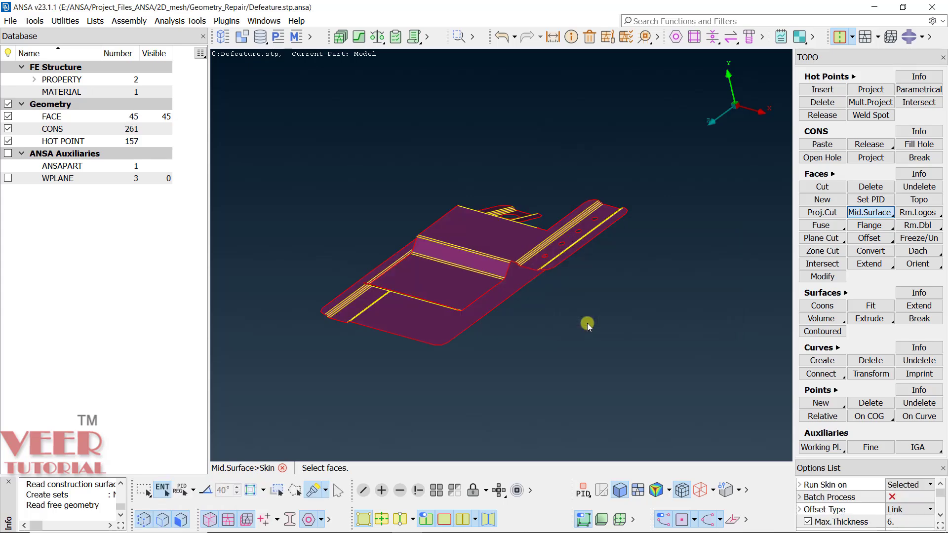
Inspect the extracted mid-surface and check the Model@SKIN shell property in the properties list.
ctrl+drag(550, 188, 477, 294)
scroll(438, 310, up, 2)
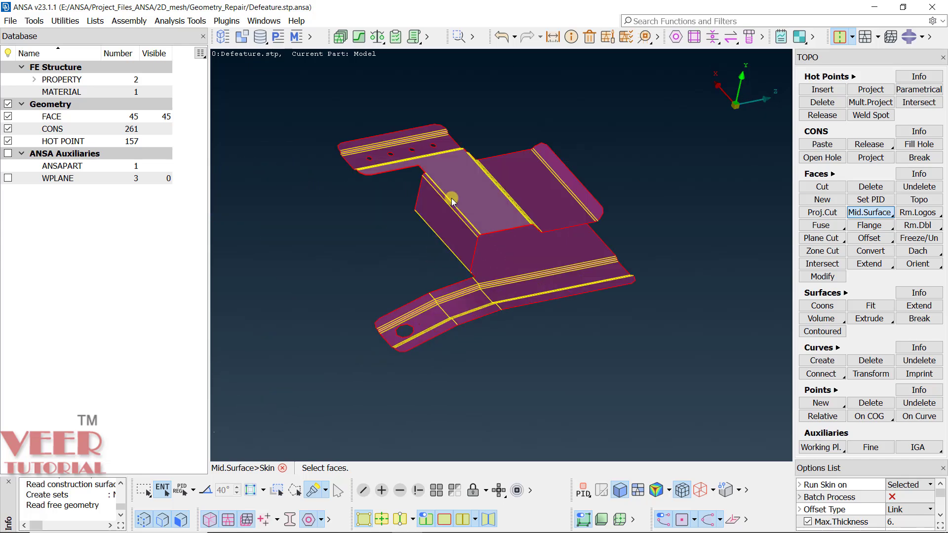
scroll(463, 212, up, 4)
scroll(484, 256, down, 2)
scroll(516, 235, down, 4)
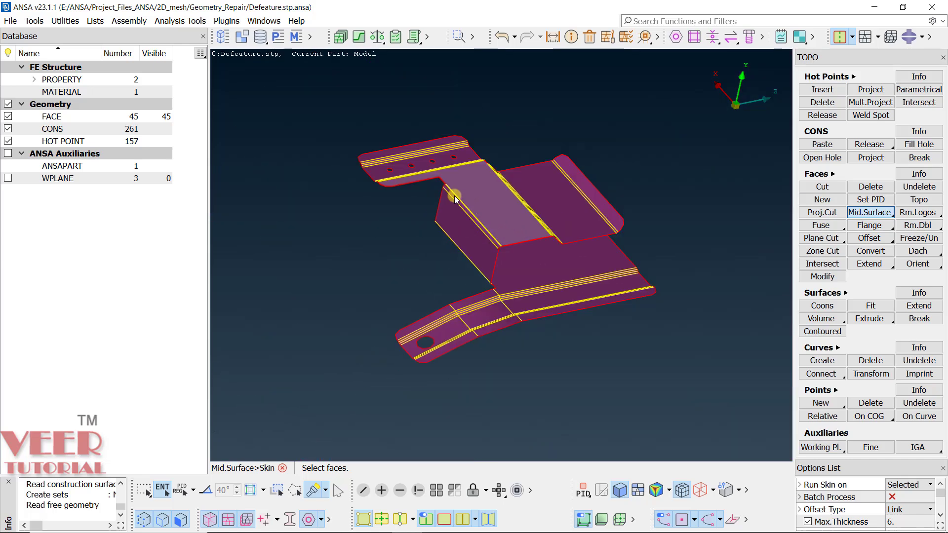
click(274, 37)
click(290, 130)
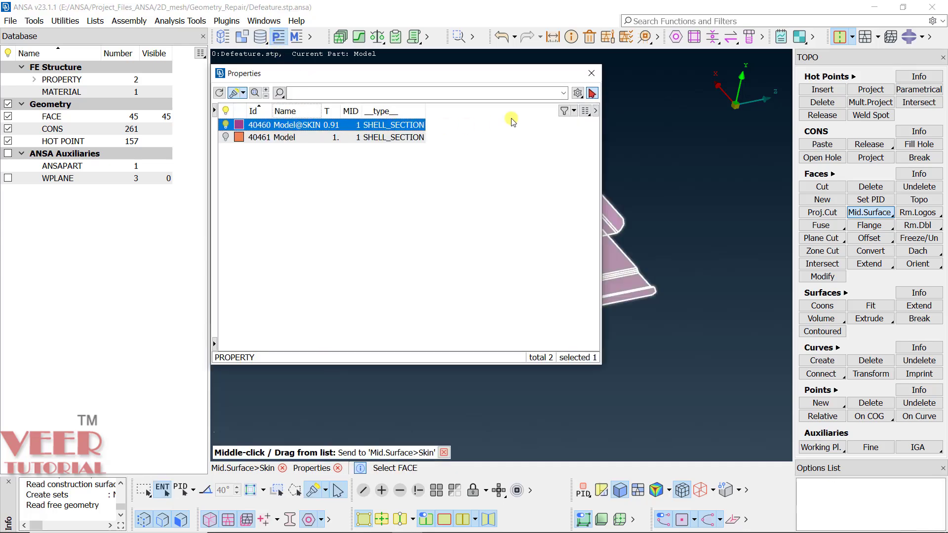
click(590, 75)
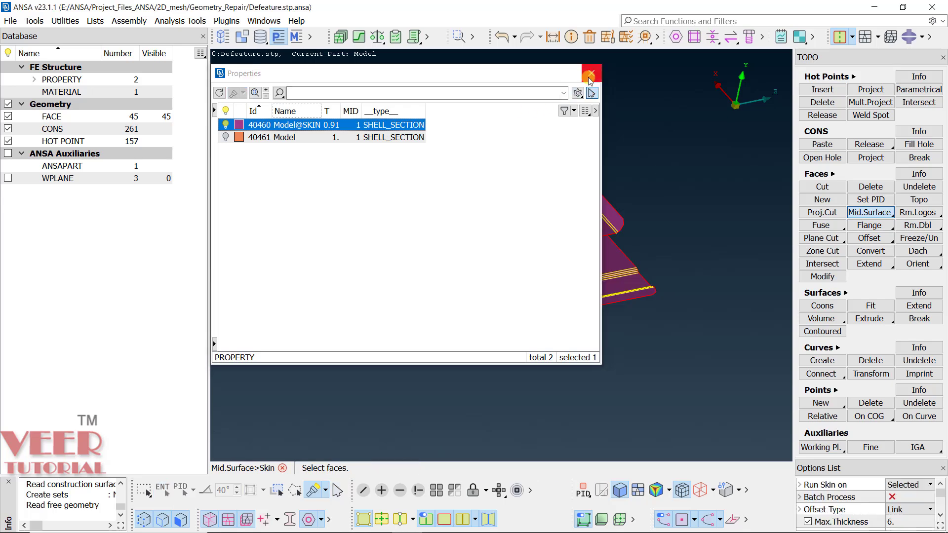
Examine the mid-surface's bends, rounded corners and the large hole at the arm's end for features to simplify.
mouse_move(579, 136)
ctrl+mouse_down()
mouse_move(514, 146)
mouse_move(571, 120)
mouse_move(585, 140)
mouse_move(594, 129)
ctrl+mouse_up()
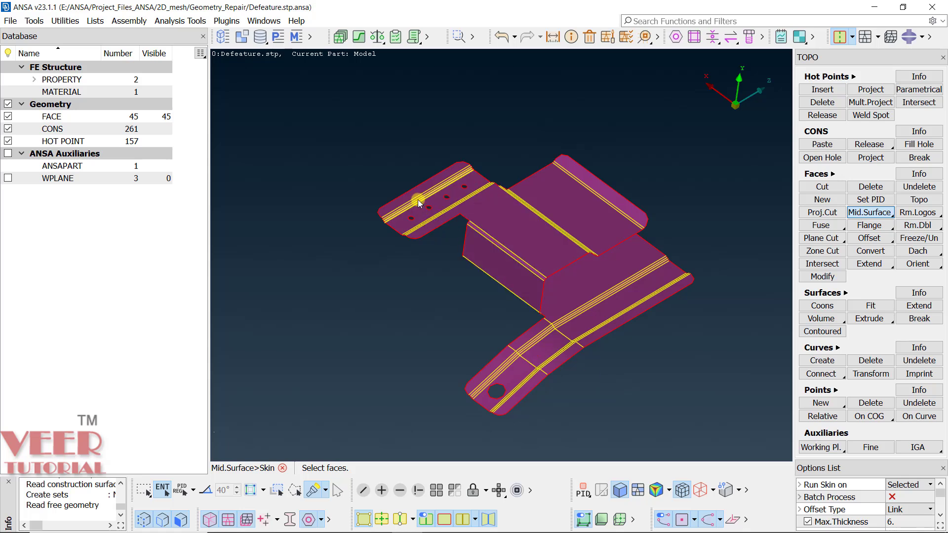
scroll(416, 200, up, 5)
scroll(416, 200, down, 5)
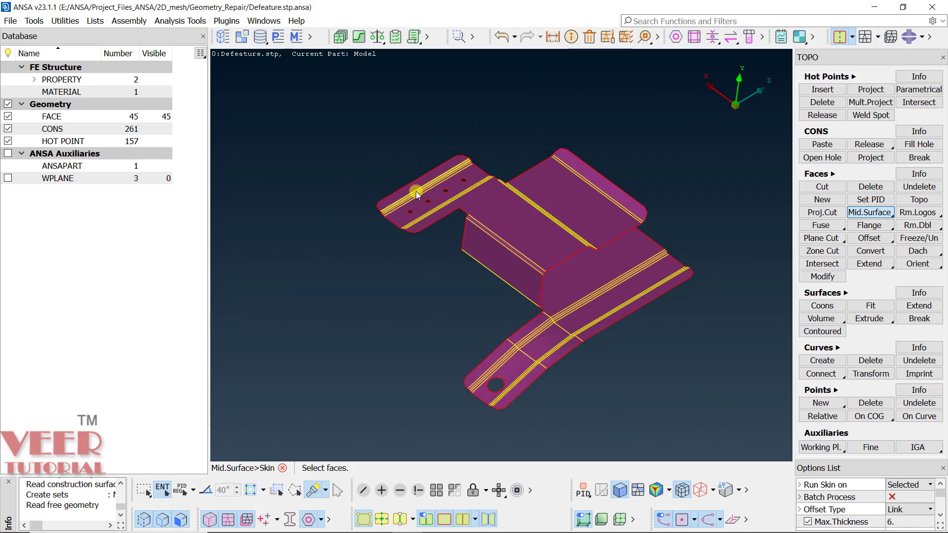
ctrl+drag(545, 355, 482, 380)
scroll(490, 373, up, 5)
scroll(494, 366, down, 5)
ctrl+drag(472, 239, 421, 195)
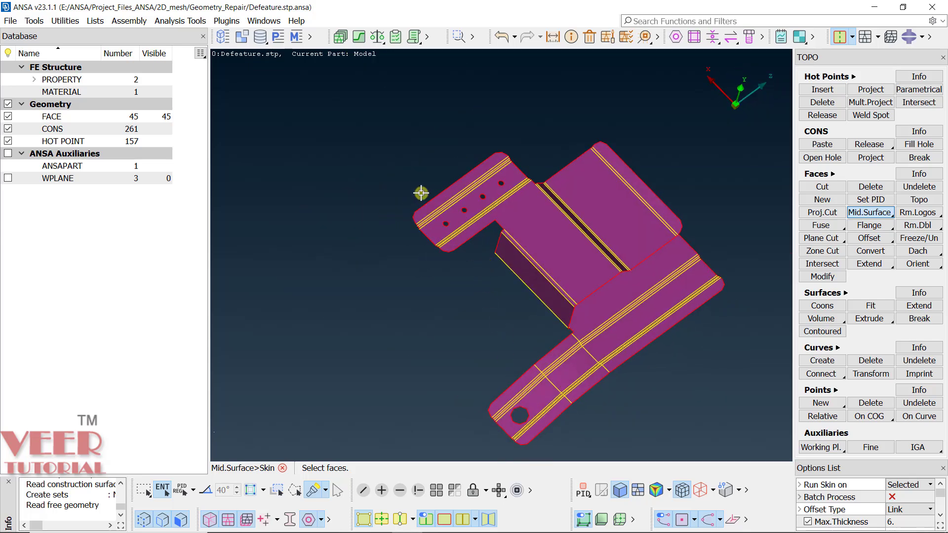
scroll(502, 295, up, 5)
scroll(503, 295, down, 5)
ctrl+drag(405, 274, 453, 209)
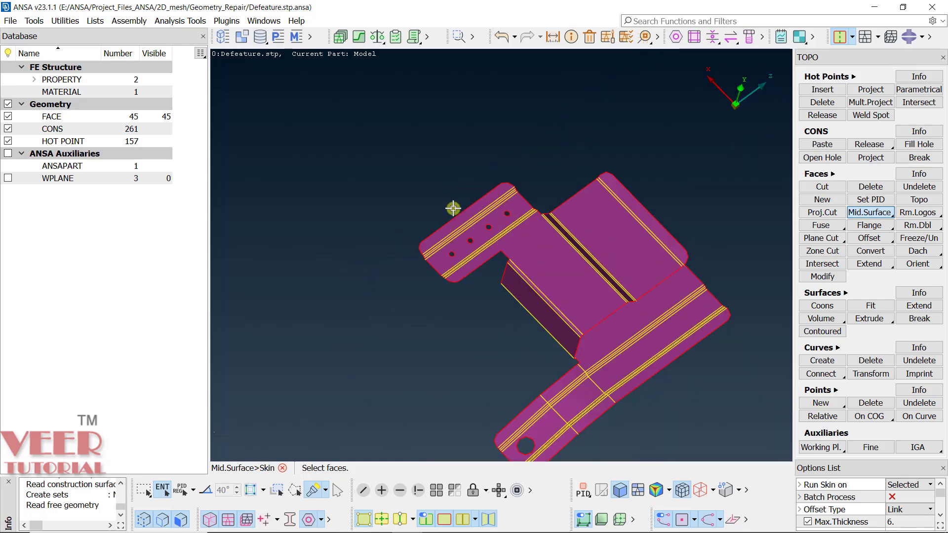
mouse_move(499, 267)
ctrl+mouse_down()
mouse_move(471, 258)
mouse_move(485, 277)
ctrl+mouse_up()
scroll(490, 401, down, 3)
scroll(491, 426, up, 8)
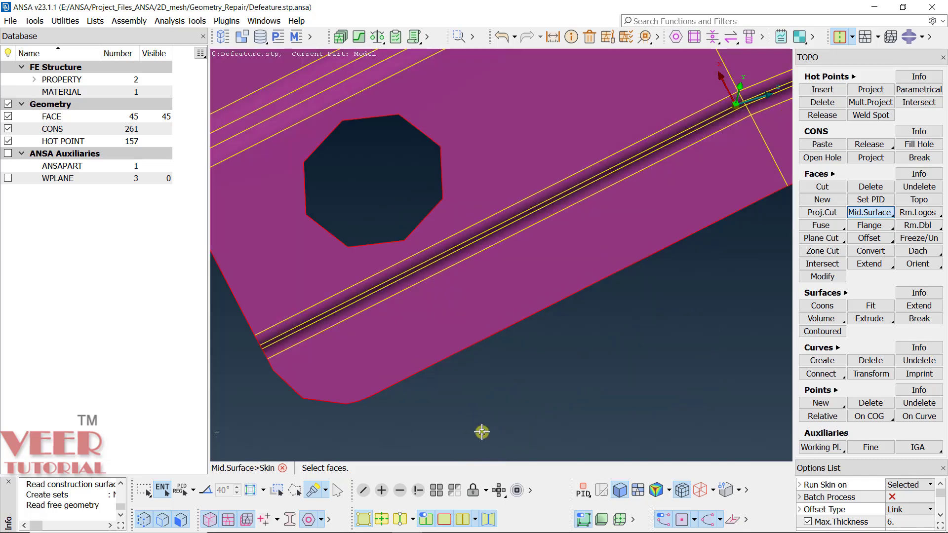
scroll(484, 253, down, 4)
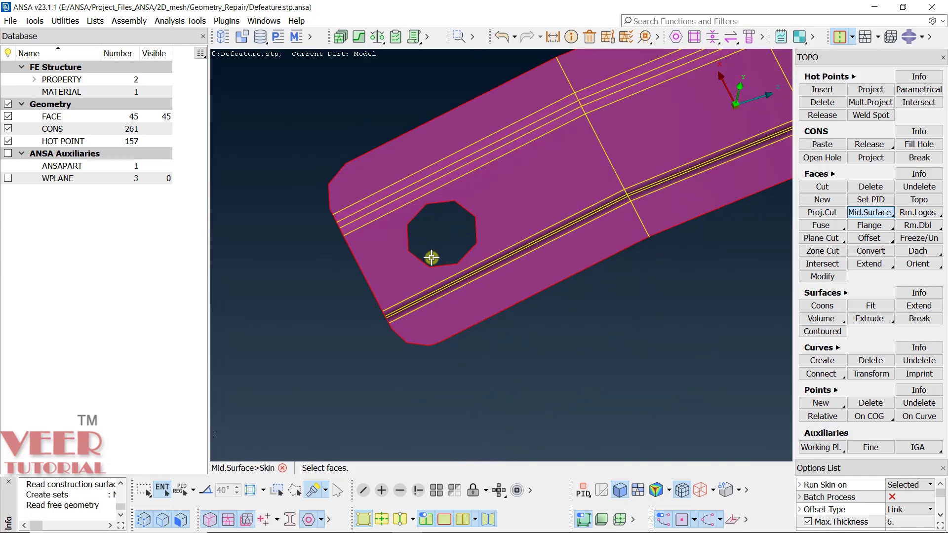
scroll(481, 194, down, 6)
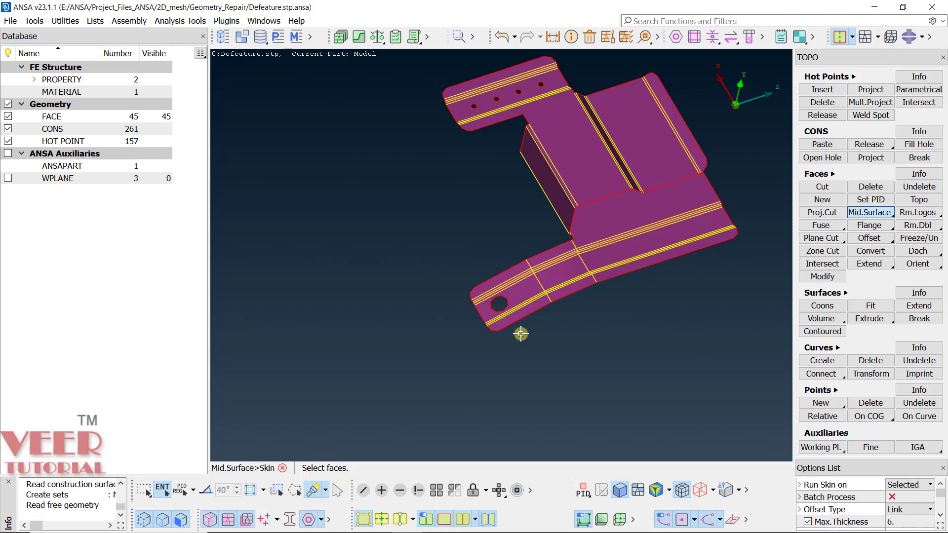
Measure the minimum curvature radius of the outermost small hole on the four-hole flange.
scroll(545, 374, down, 3)
scroll(509, 232, up, 5)
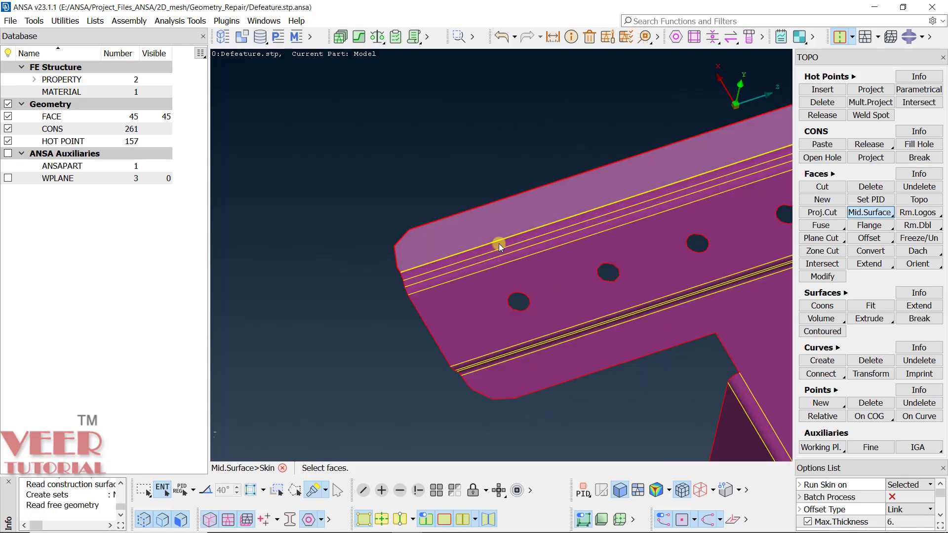
scroll(499, 276, down, 2)
ctrl+drag(527, 310, 515, 289)
scroll(458, 286, up, 3)
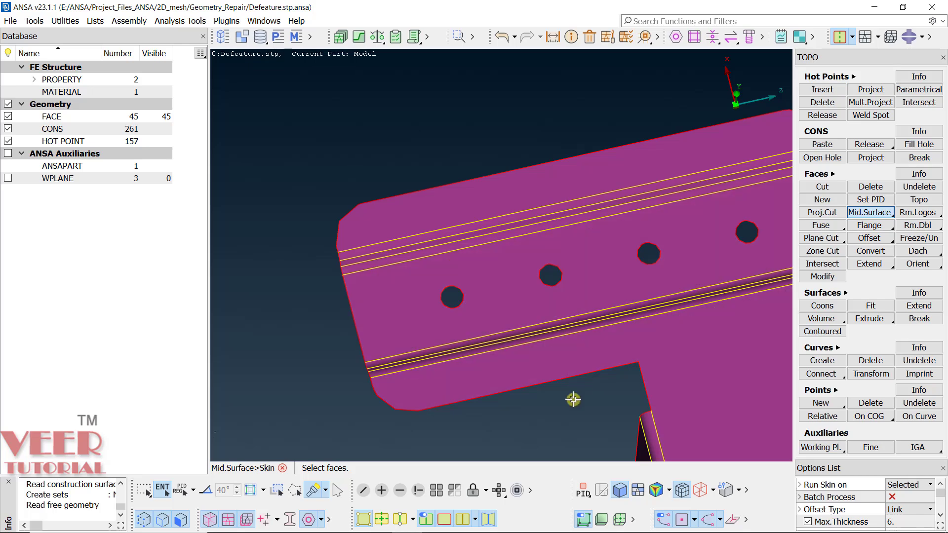
click(552, 37)
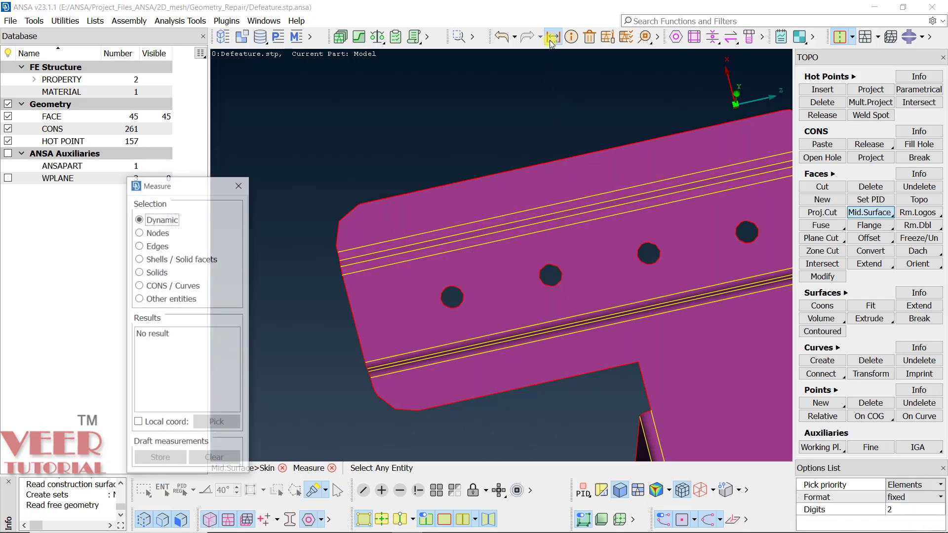
scroll(436, 280, up, 3)
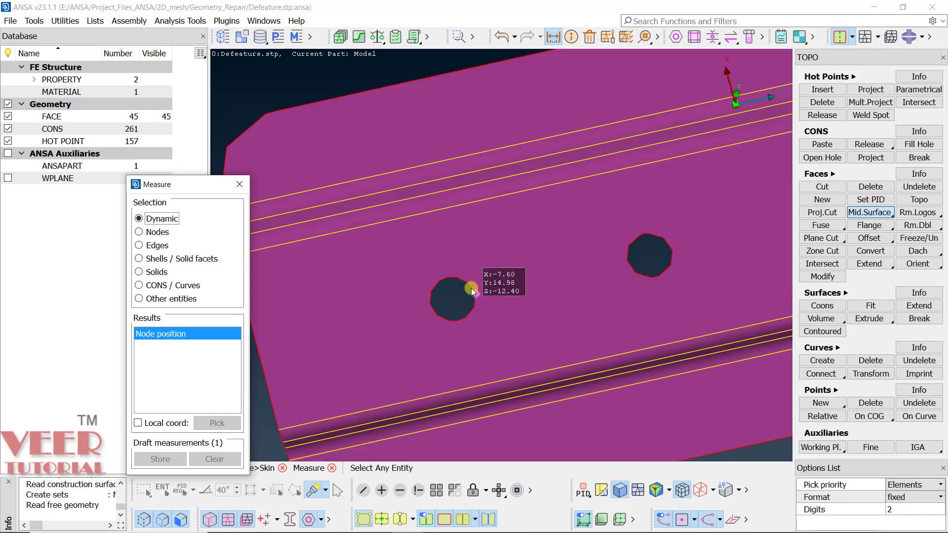
click(466, 277)
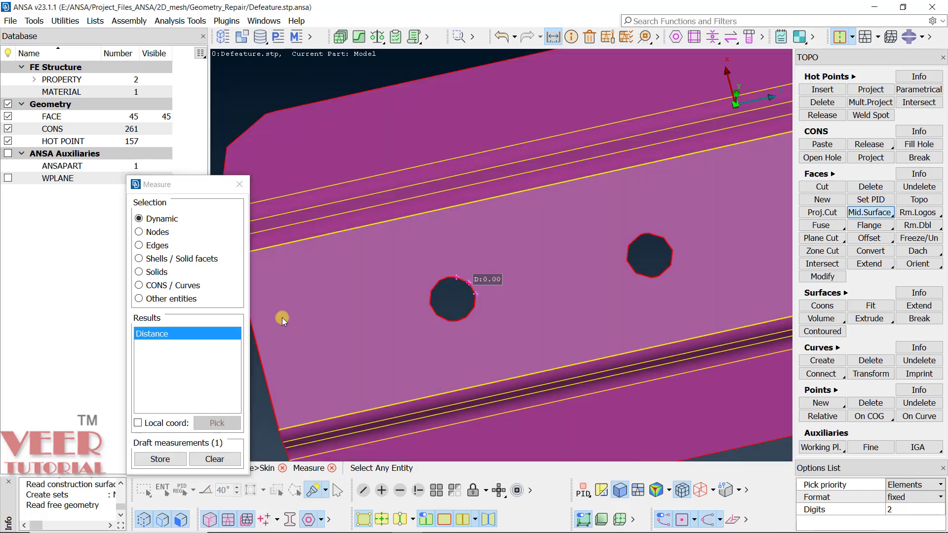
click(185, 345)
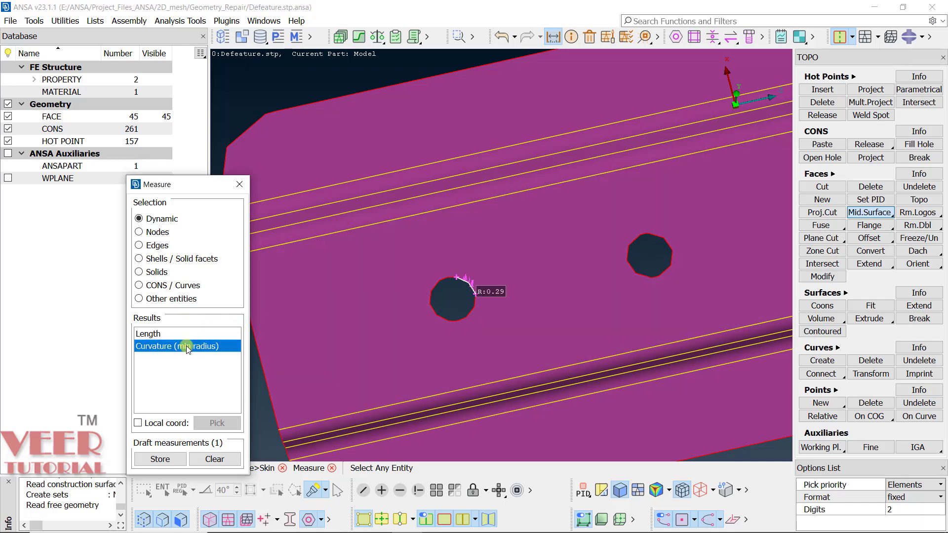
click(238, 185)
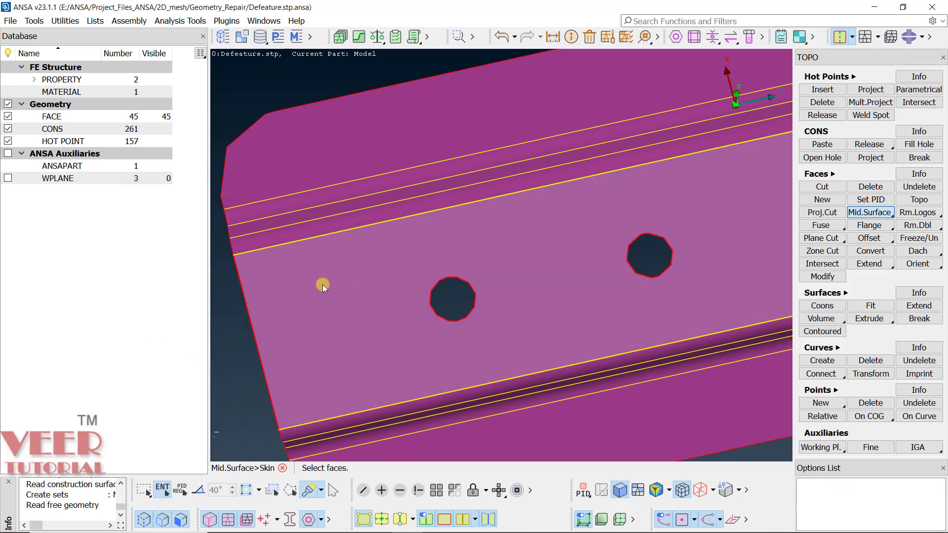
scroll(332, 209, down, 10)
ctrl+drag(385, 267, 415, 286)
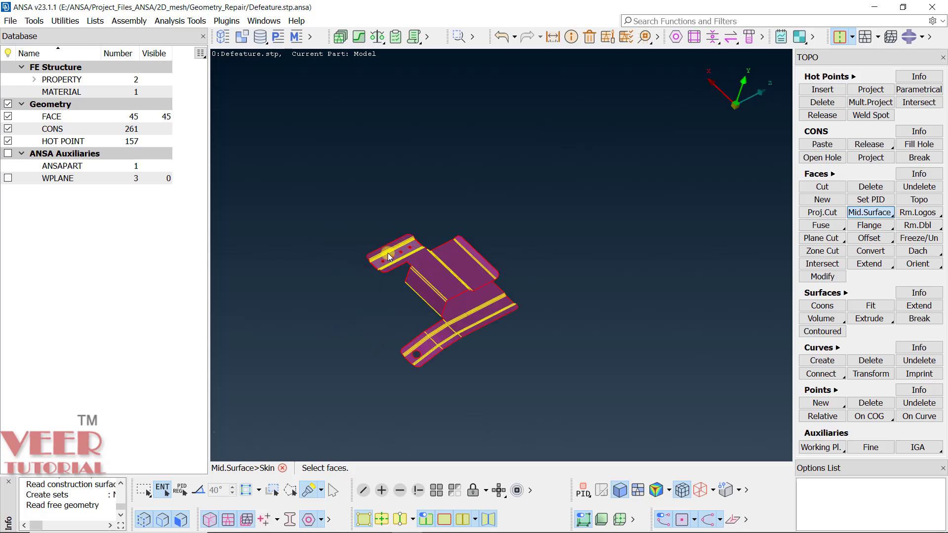
Set the element length to 2 on all perimeters of the bracket's mid-surface.
scroll(389, 252, up, 3)
ctrl+drag(540, 239, 615, 218)
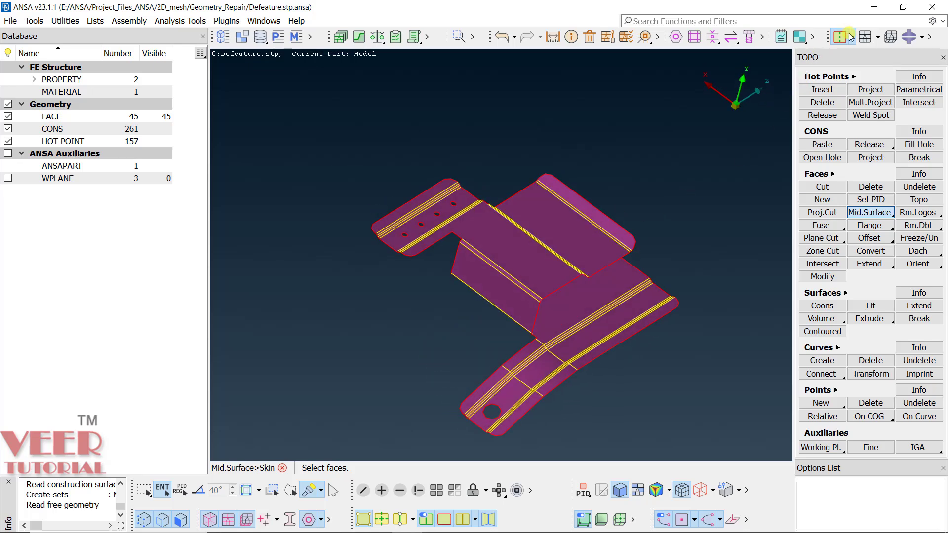
click(867, 38)
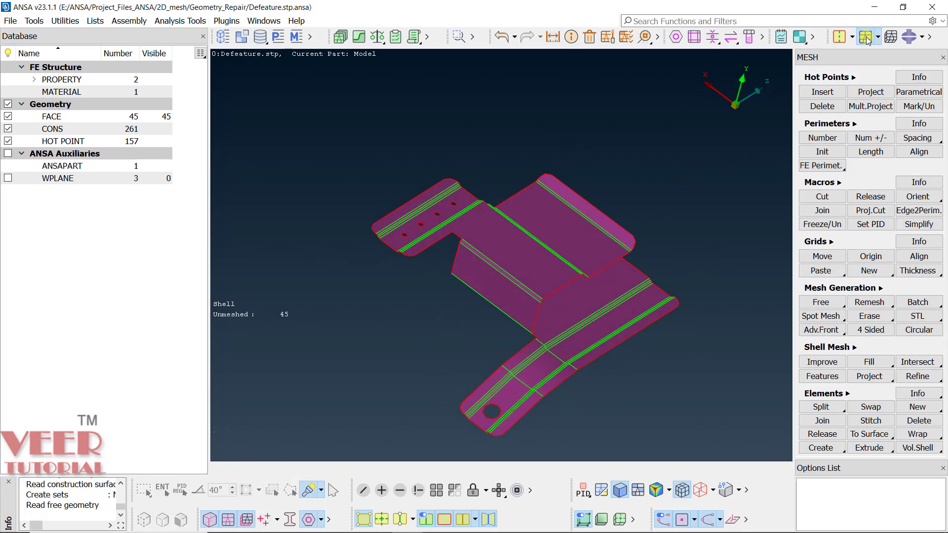
click(871, 151)
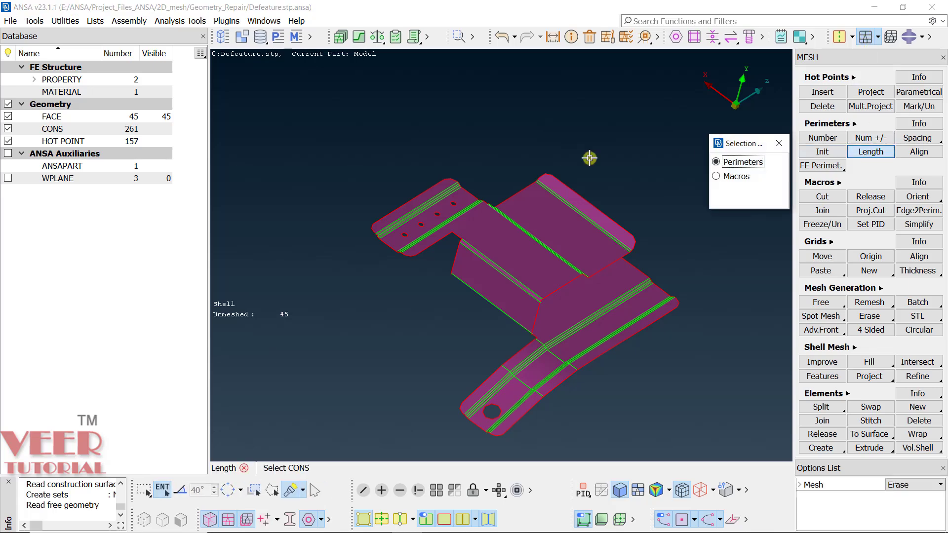
drag(309, 136, 748, 469)
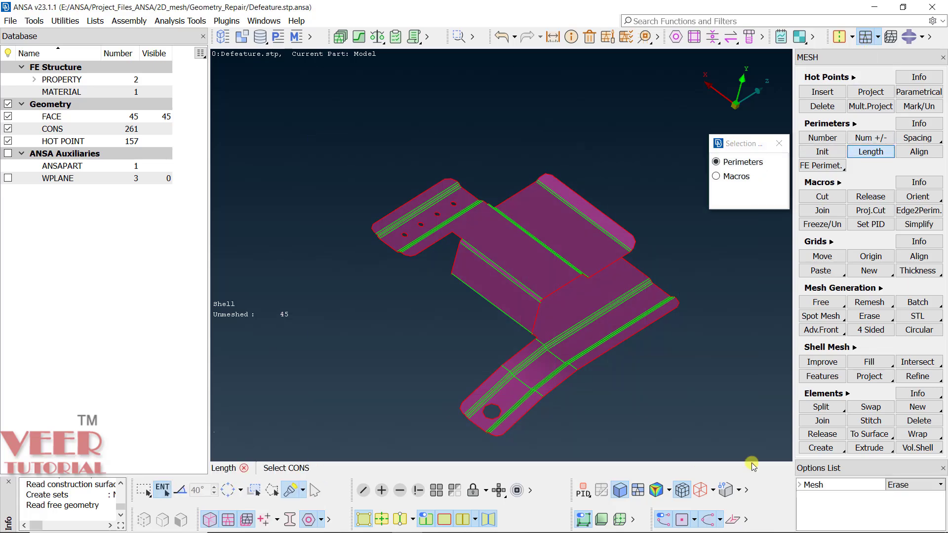
middle_click(324, 165)
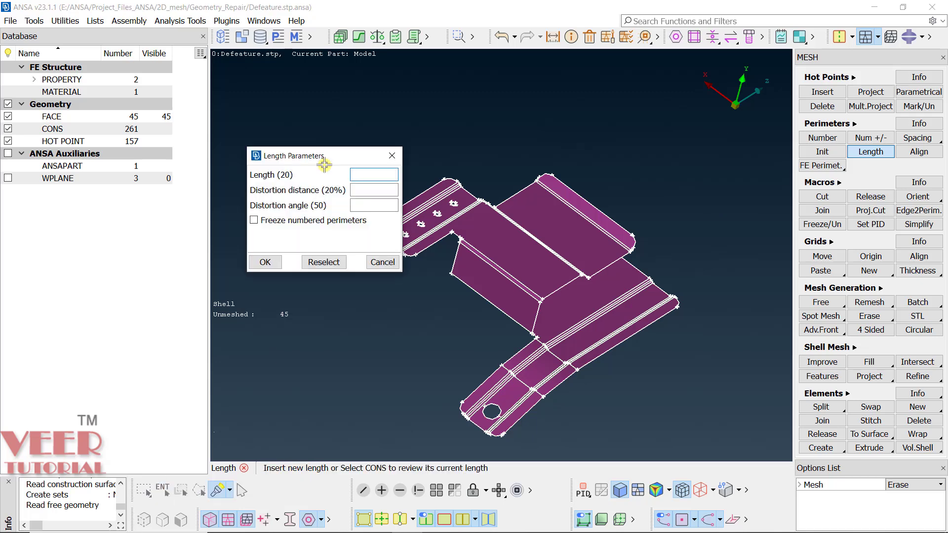
text(2)
click(265, 262)
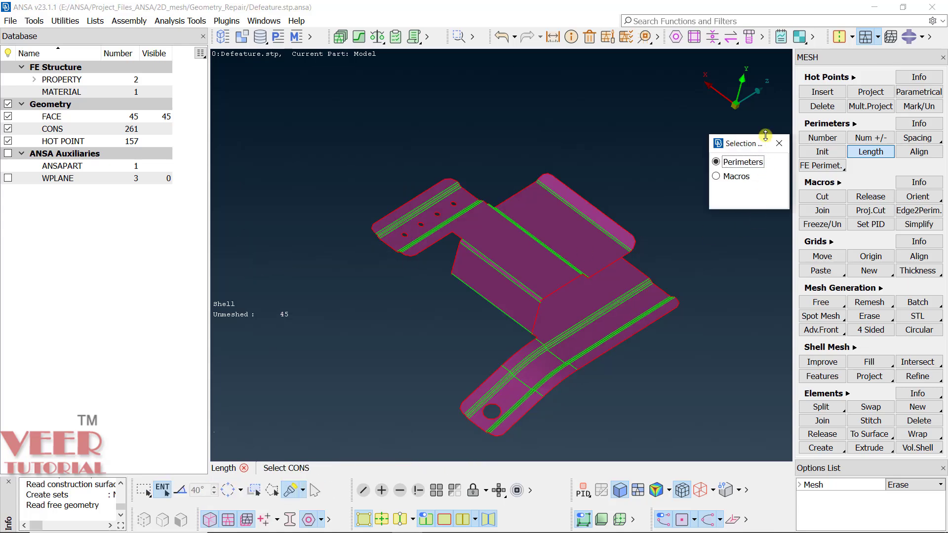
click(779, 143)
Generate a Best mesh on all visible faces and examine it around the four small flange holes.
mouse_move(877, 291)
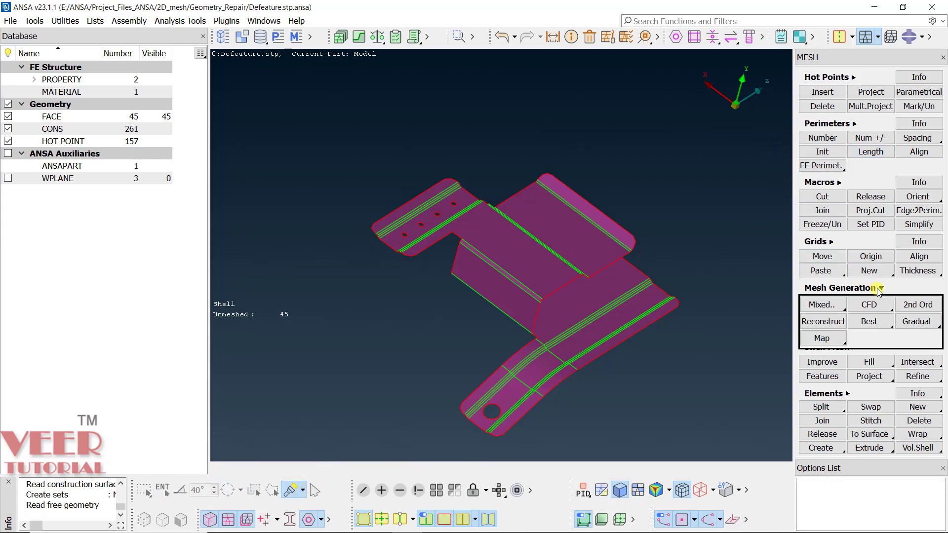
right_click(882, 322)
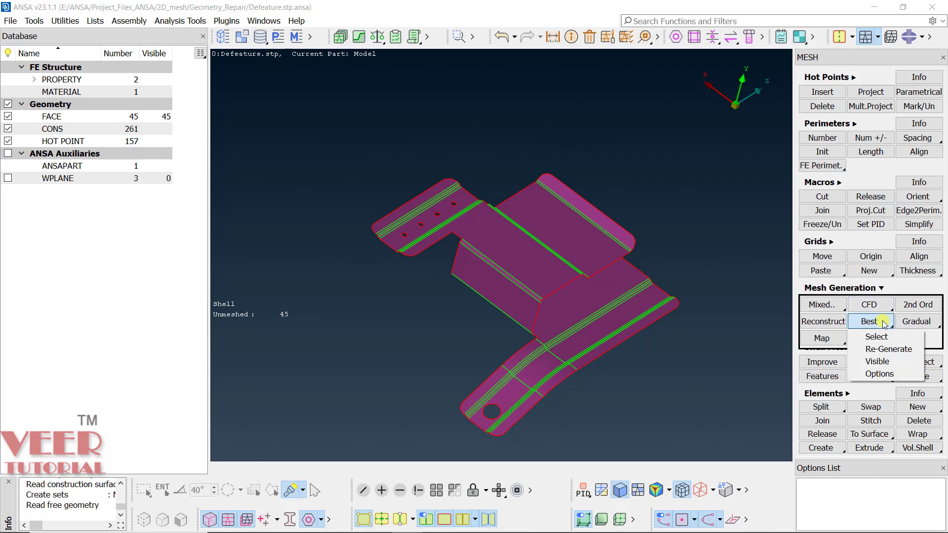
click(882, 362)
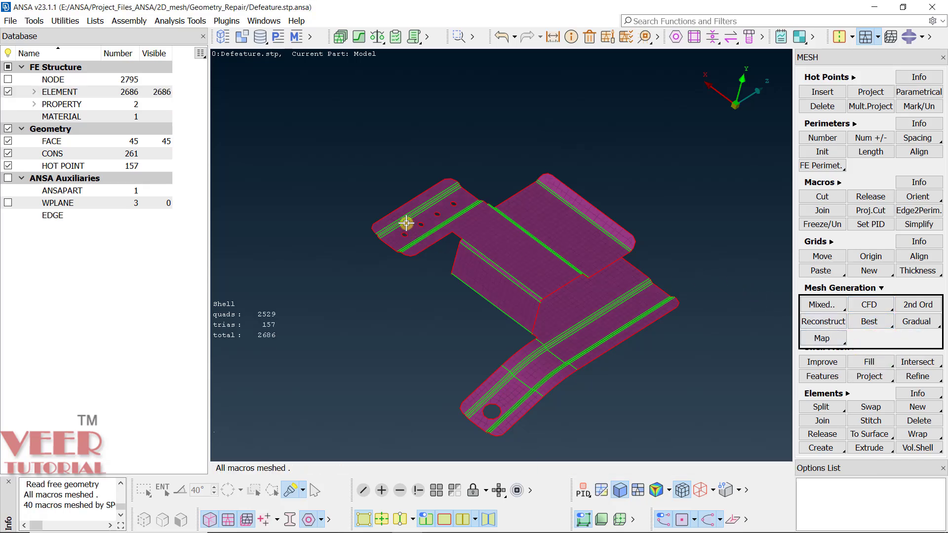
scroll(400, 216, up, 5)
ctrl+drag(427, 262, 387, 294)
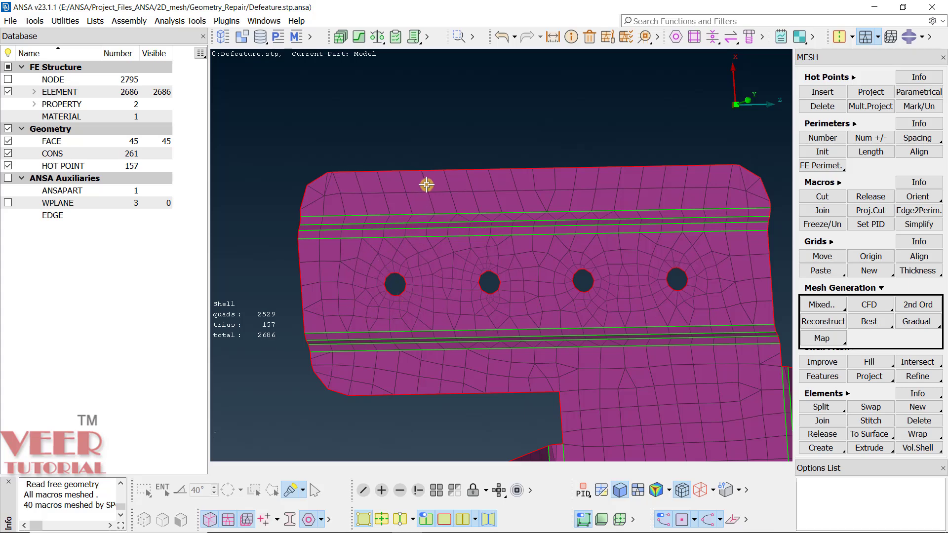
scroll(431, 172, down, 3)
scroll(431, 172, down, 2)
scroll(434, 168, up, 4)
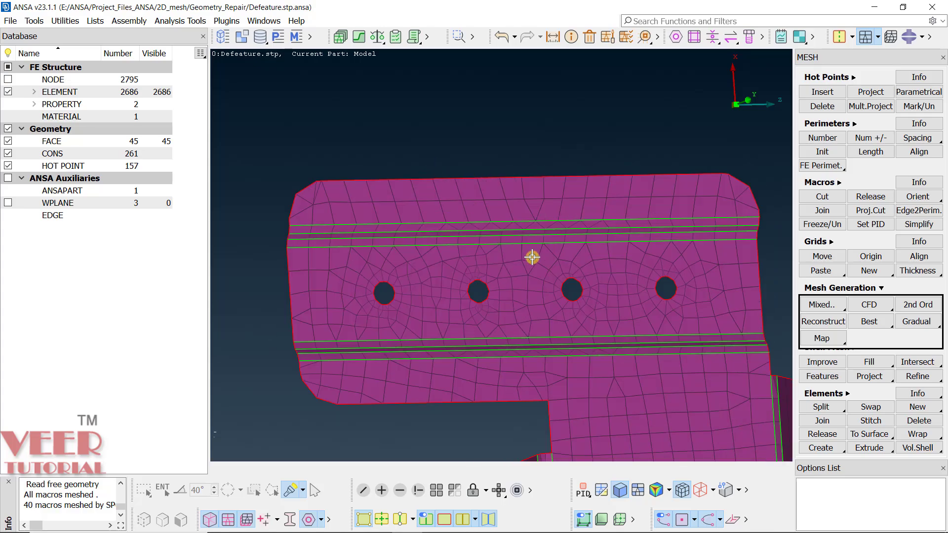
ctrl+drag(532, 258, 514, 251)
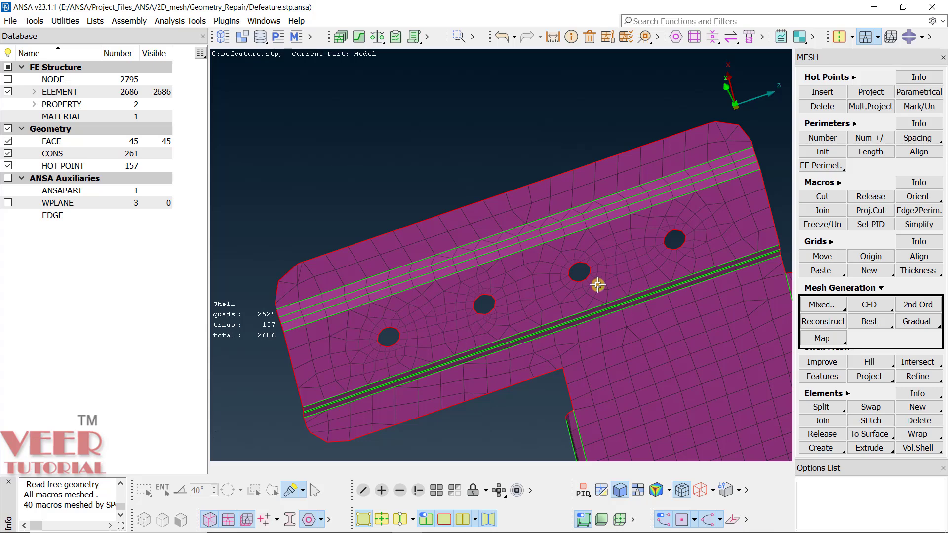
Erase the mesh from all visible faces.
click(882, 289)
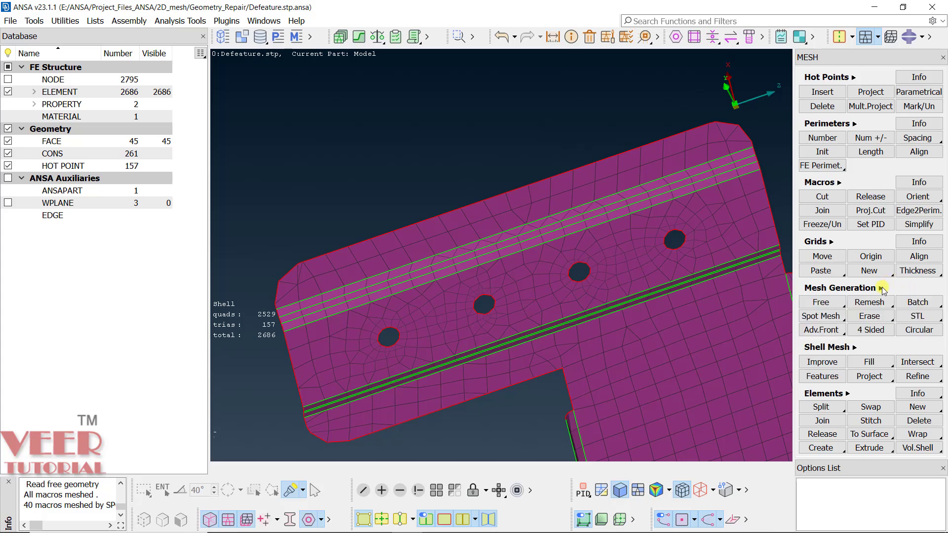
click(892, 319)
click(877, 343)
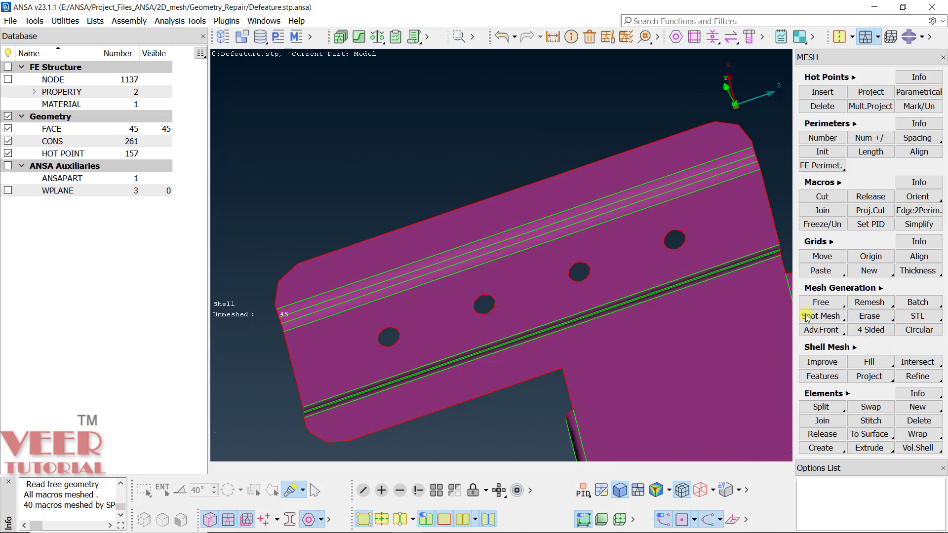
Examine the four small holes on the unmeshed flange.
scroll(435, 213, down, 5)
ctrl+drag(435, 212, 473, 182)
scroll(494, 260, up, 5)
ctrl+drag(494, 260, 467, 265)
scroll(523, 267, down, 3)
scroll(395, 320, up, 3)
scroll(388, 299, down, 2)
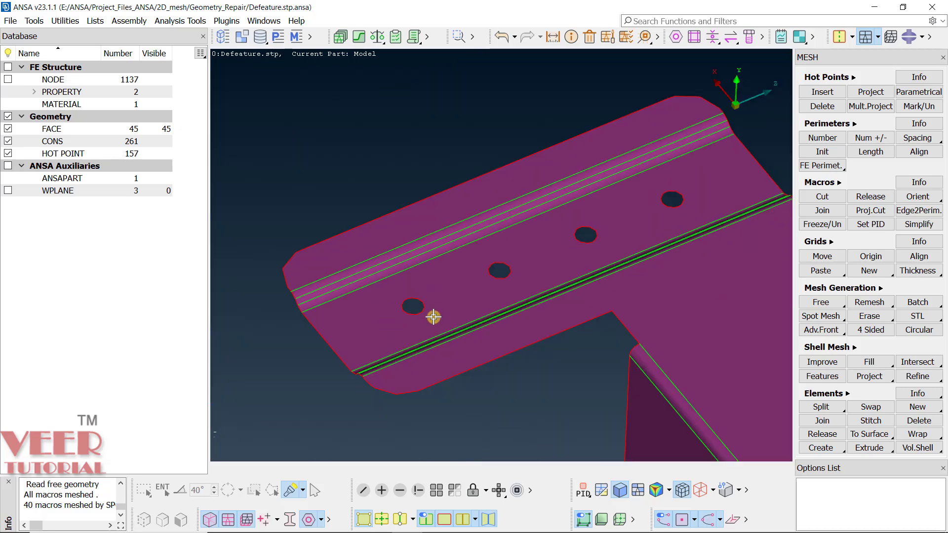
scroll(433, 317, up, 3)
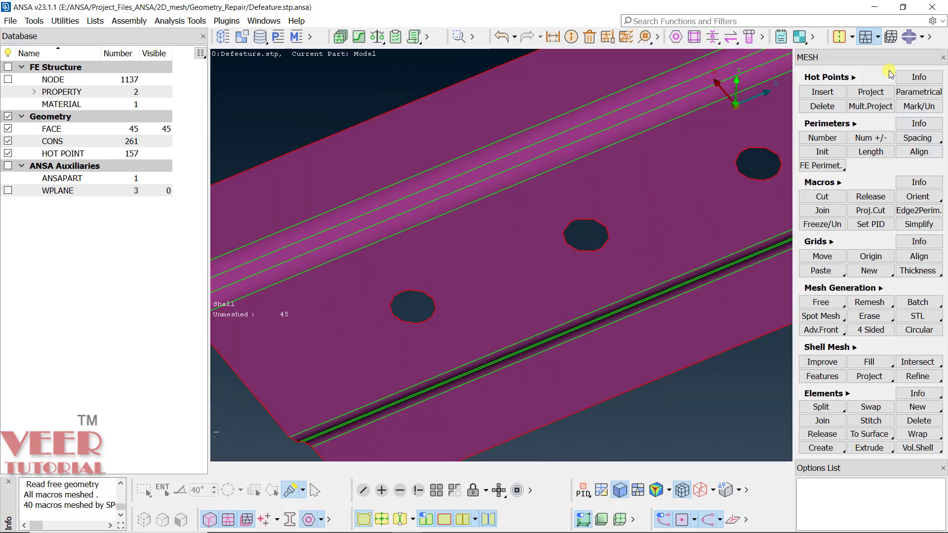
Close the outermost small flange hole with a Coons surface built from its complete boundary loop.
click(843, 40)
click(821, 306)
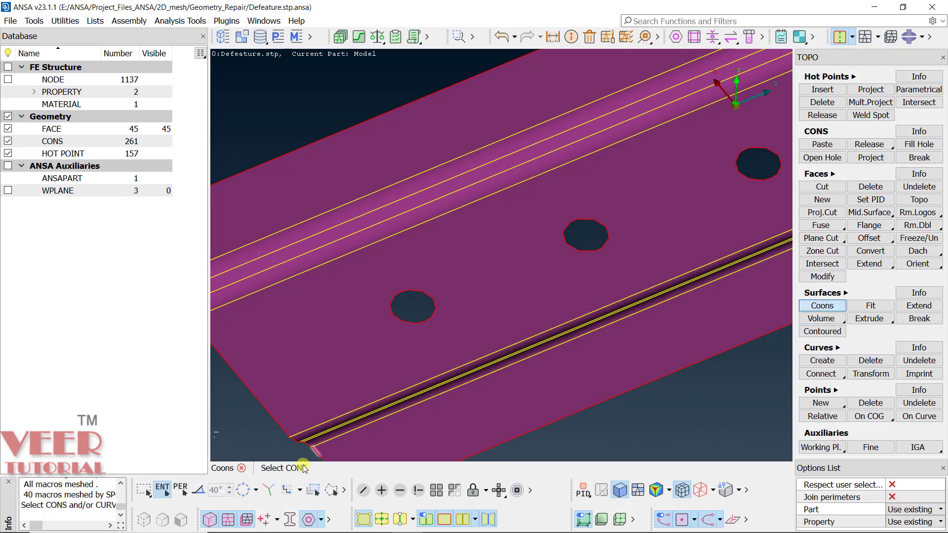
click(242, 490)
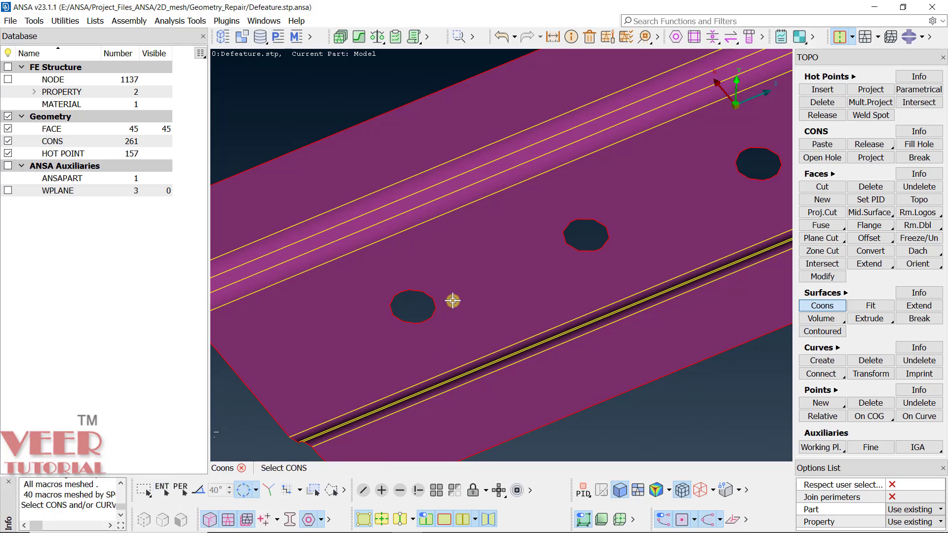
click(426, 296)
middle_click(431, 253)
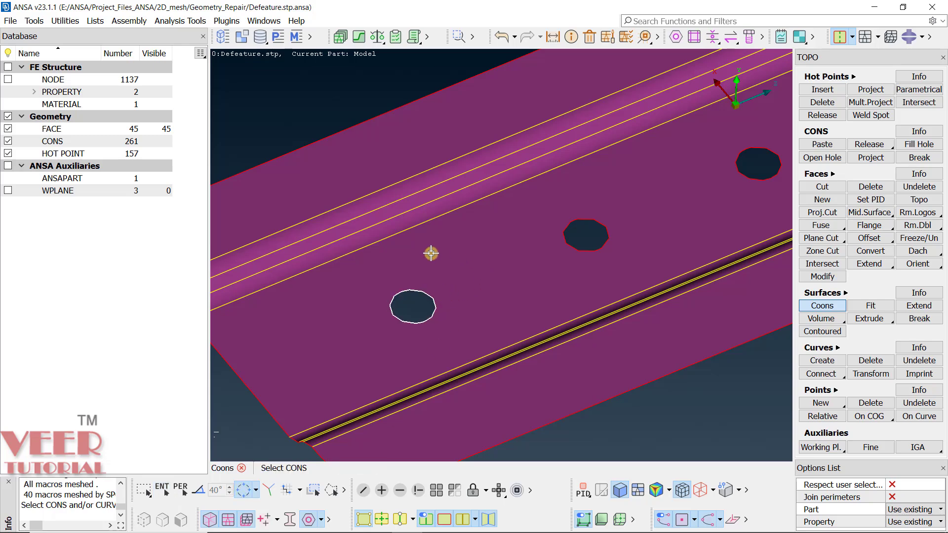
click(480, 267)
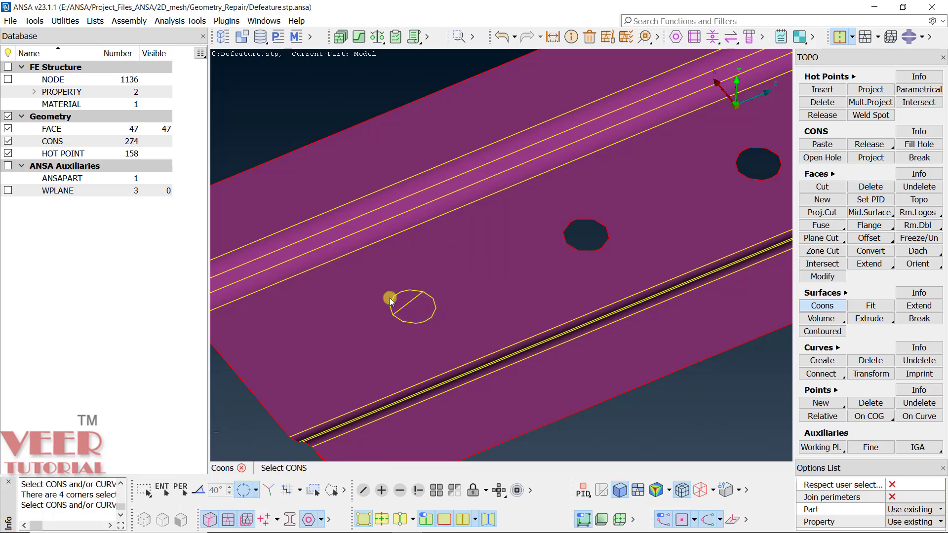
mouse_move(466, 326)
ctrl+mouse_down()
mouse_move(474, 303)
mouse_move(442, 308)
mouse_move(453, 314)
ctrl+mouse_up()
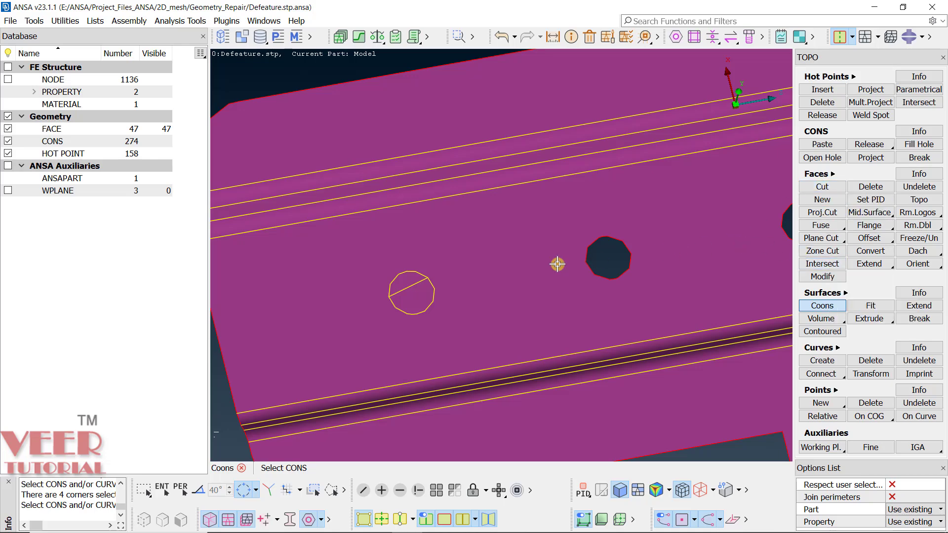
Fill the small flange hole next to the Coons patch with the Fill Hole function.
scroll(558, 265, down, 3)
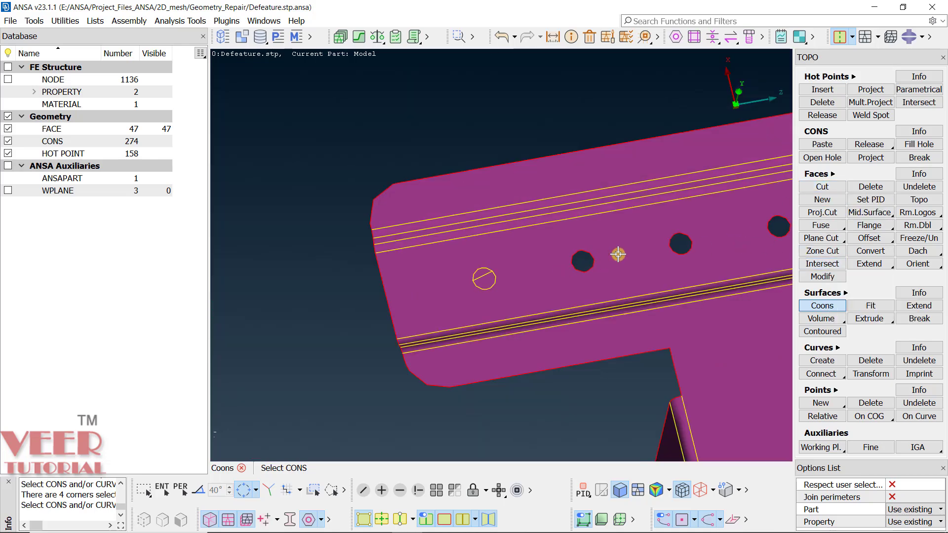
click(913, 145)
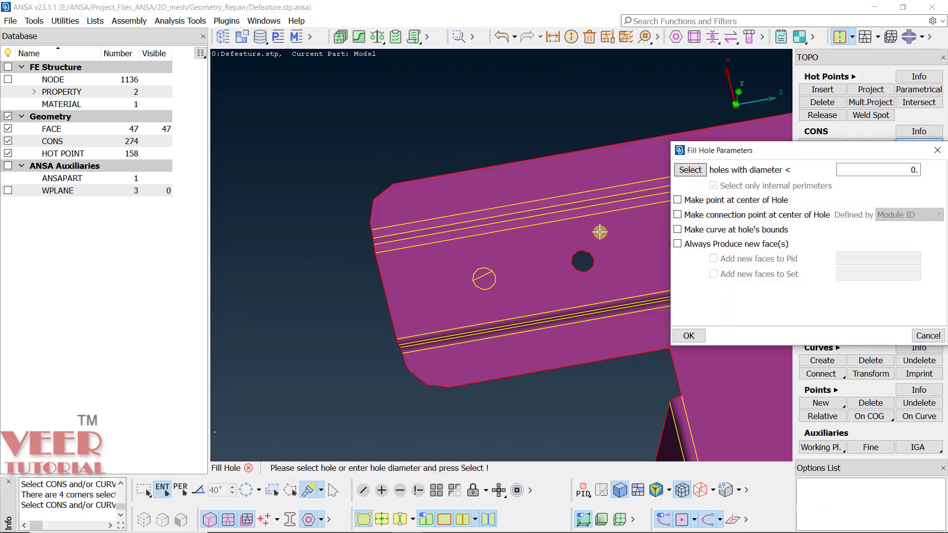
scroll(526, 258, up, 2)
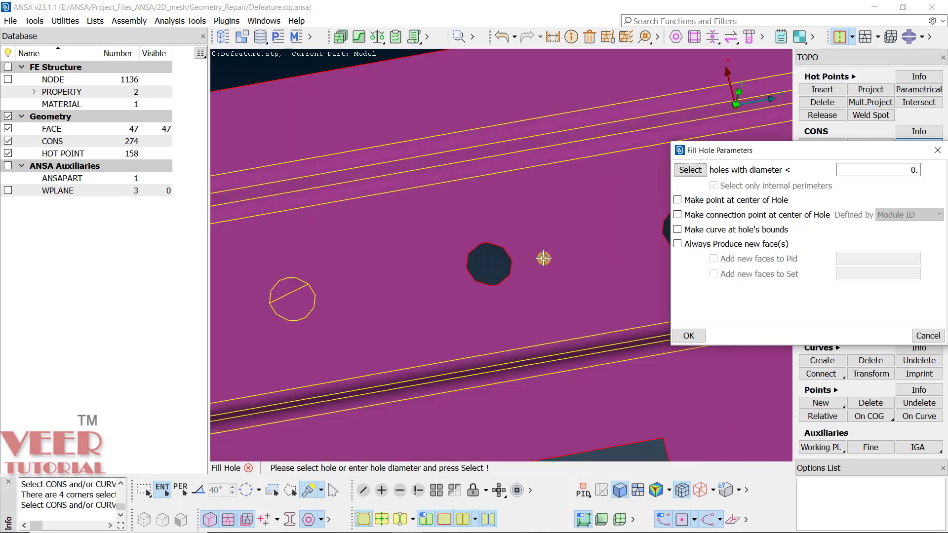
click(491, 251)
click(688, 336)
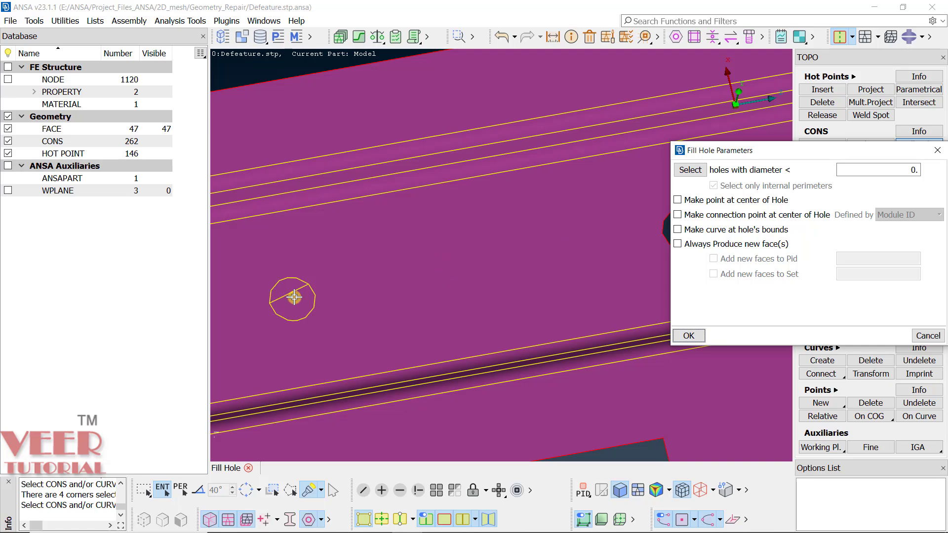
Fill the two remaining small flange holes with Fill Hole and end the command.
scroll(294, 296, down, 3)
scroll(389, 285, up, 5)
click(517, 192)
click(518, 194)
scroll(332, 254, down, 3)
click(477, 228)
click(689, 336)
scroll(533, 228, down, 2)
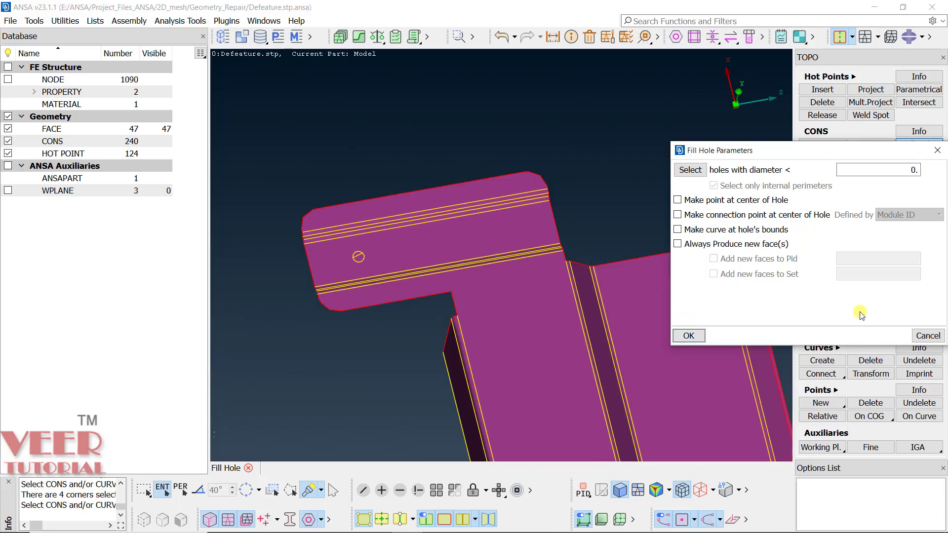
click(928, 336)
Use Faces Cut to join the Coons patch with the surrounding flange face across its diagonal and circular perimeters.
ctrl+drag(472, 332, 434, 236)
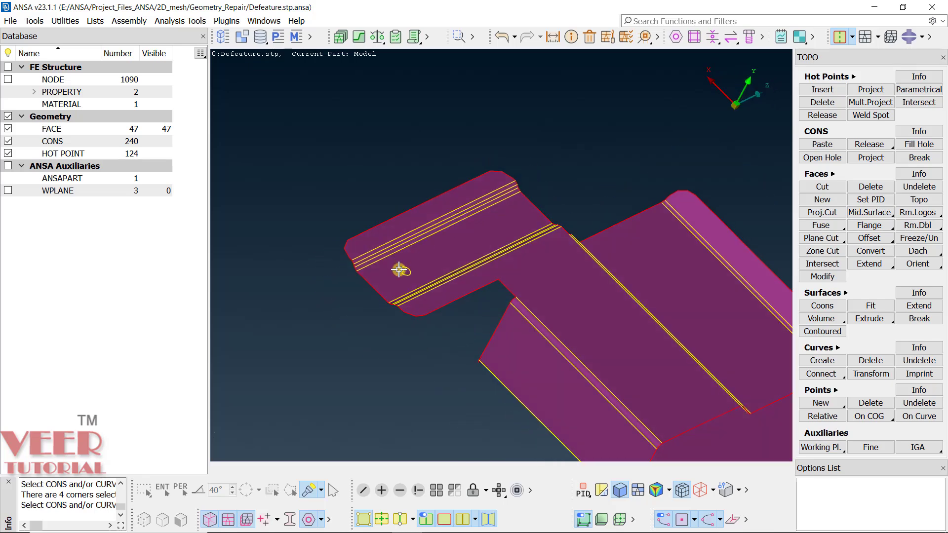
scroll(419, 269, up, 5)
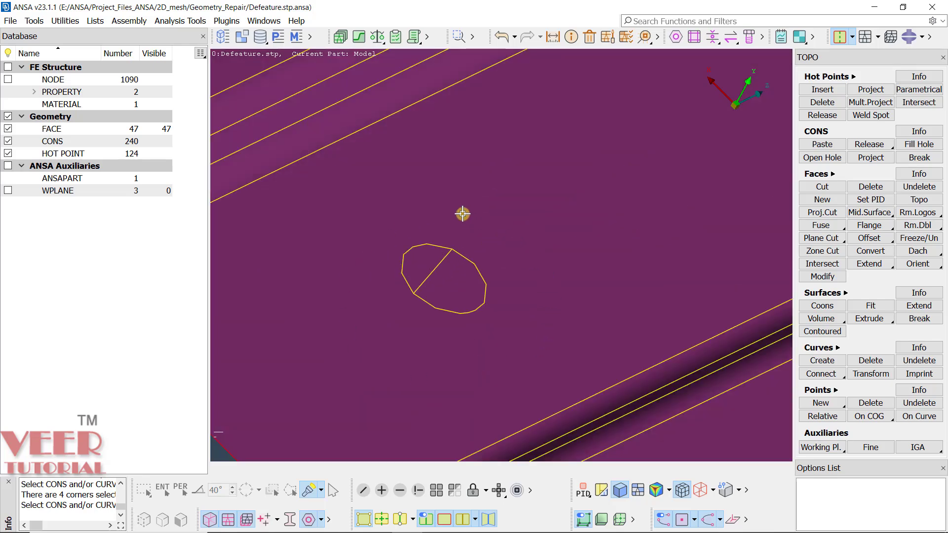
scroll(397, 267, down, 3)
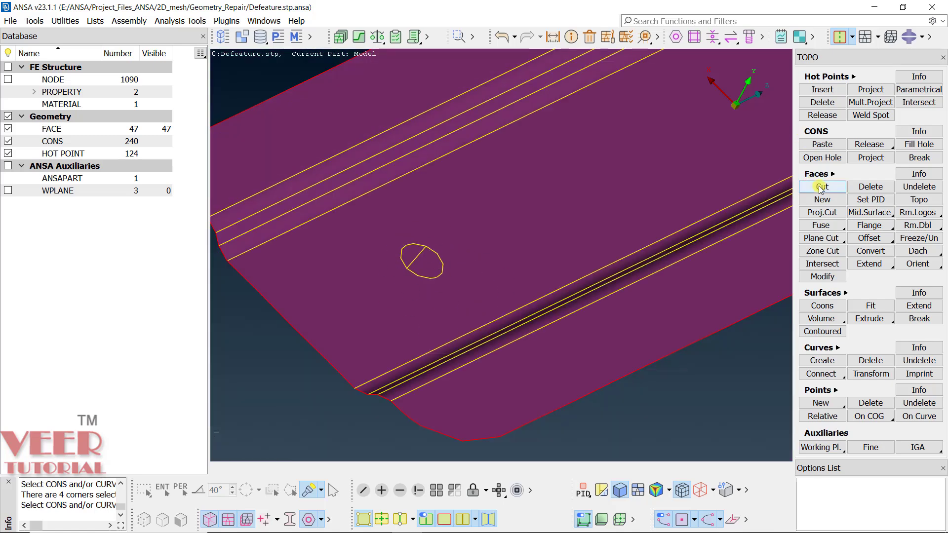
click(821, 187)
scroll(421, 253, up, 5)
click(414, 253)
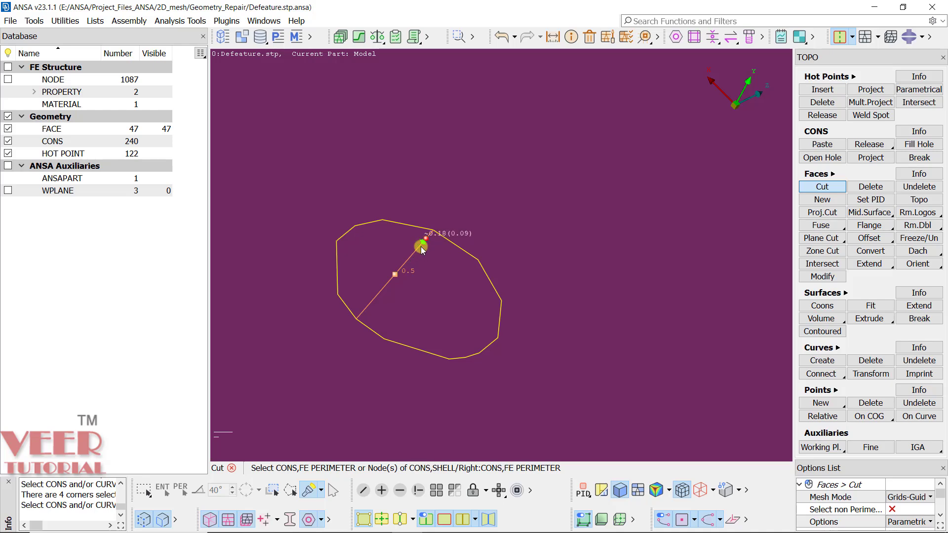
scroll(440, 277, down, 4)
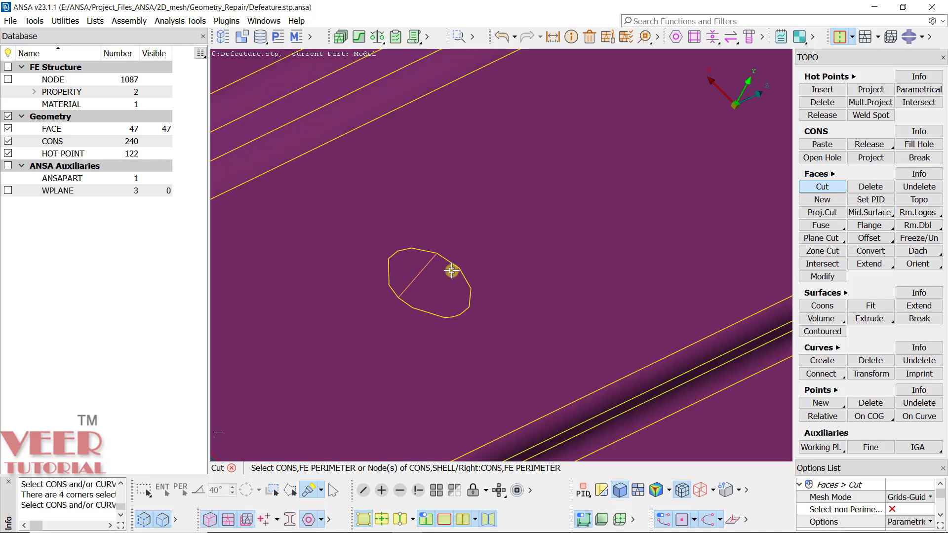
mouse_move(457, 269)
ctrl+mouse_down()
mouse_move(443, 245)
mouse_move(420, 280)
mouse_move(421, 301)
ctrl+mouse_up()
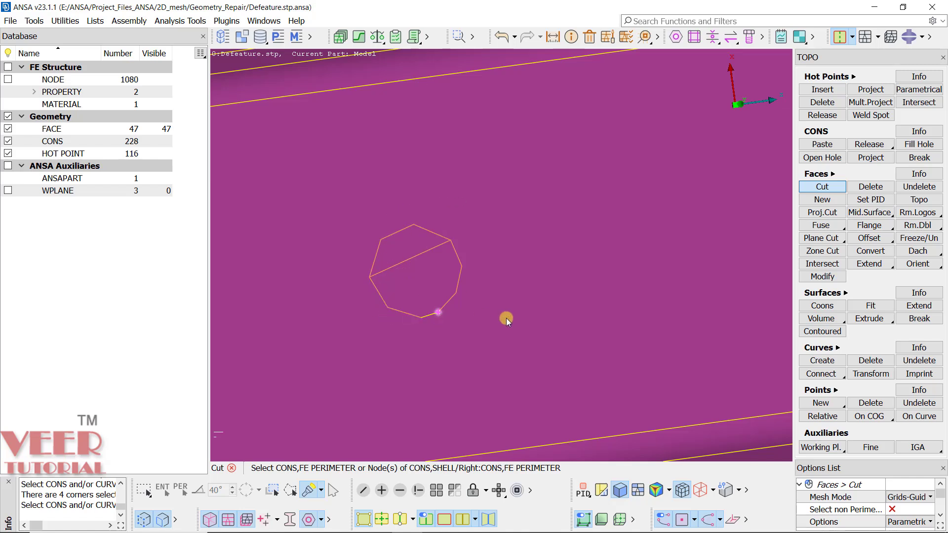
scroll(449, 283, down, 5)
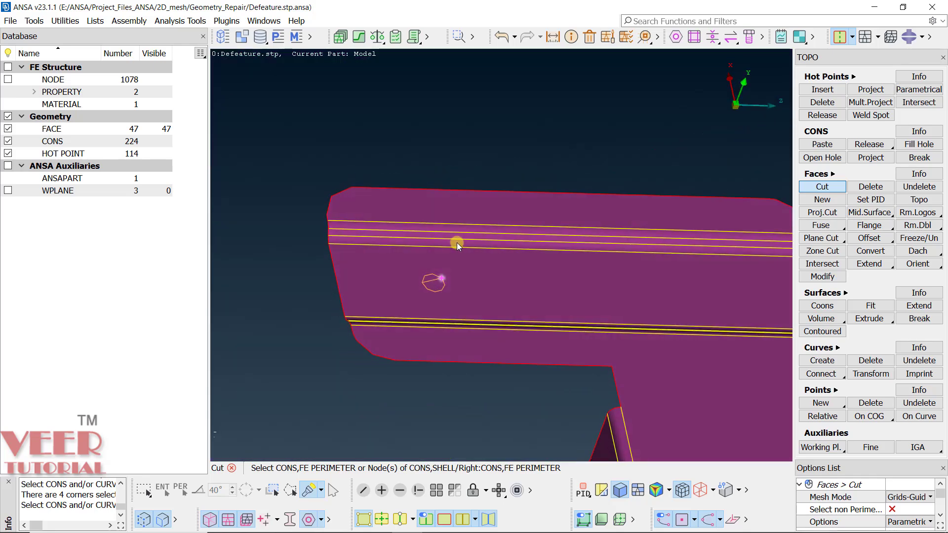
ctrl+drag(457, 242, 455, 280)
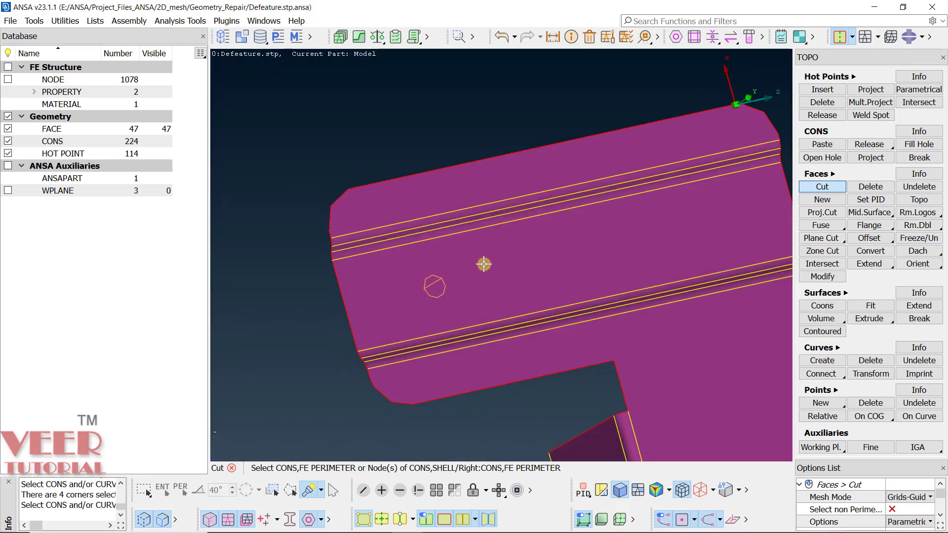
key(Escape)
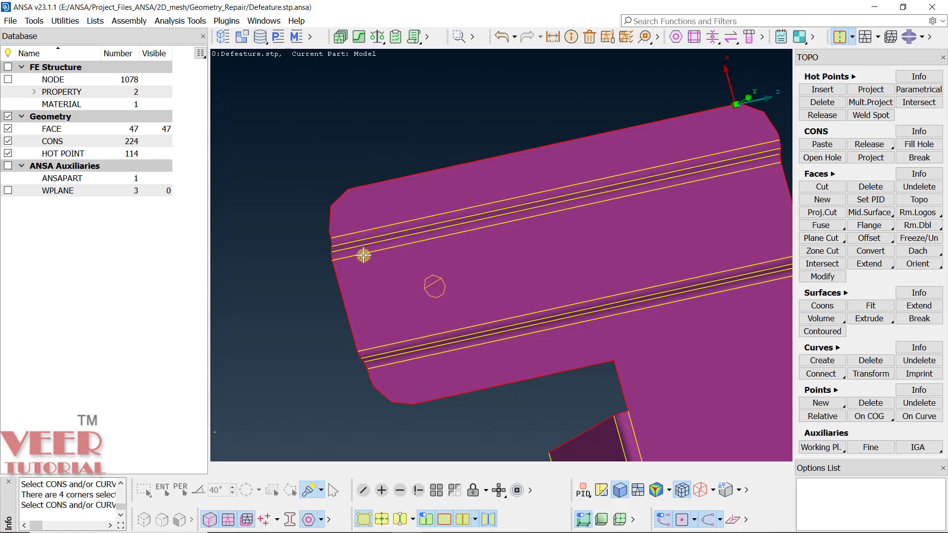
Examine the narrow fillet faces along the bends, flanges and curved arm of the bracket mid-surface.
scroll(363, 255, down, 5)
ctrl+drag(402, 230, 446, 208)
scroll(440, 210, down, 3)
scroll(497, 289, up, 8)
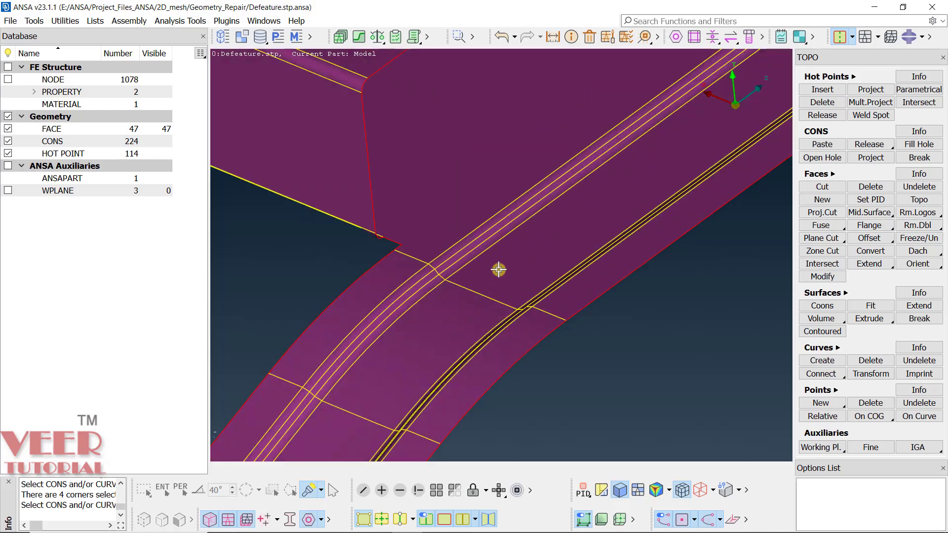
ctrl+drag(500, 262, 515, 306)
scroll(462, 359, down, 3)
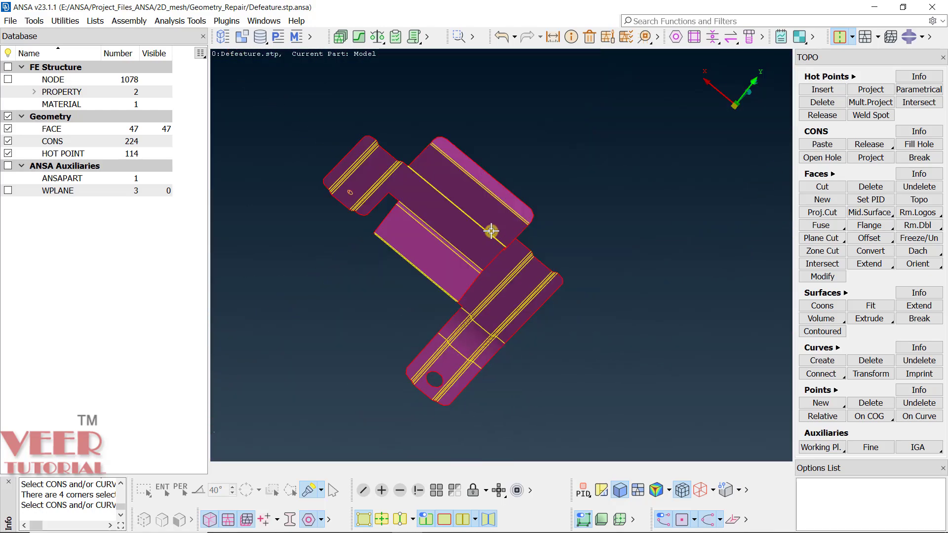
scroll(475, 226, up, 7)
mouse_move(423, 245)
ctrl+mouse_down()
mouse_move(391, 224)
mouse_move(427, 199)
mouse_move(439, 239)
ctrl+mouse_up()
scroll(440, 239, up, 5)
scroll(496, 345, up, 6)
mouse_move(463, 311)
ctrl+mouse_down()
mouse_move(491, 324)
mouse_move(495, 311)
mouse_move(469, 311)
mouse_move(486, 337)
ctrl+mouse_up()
scroll(428, 307, down, 8)
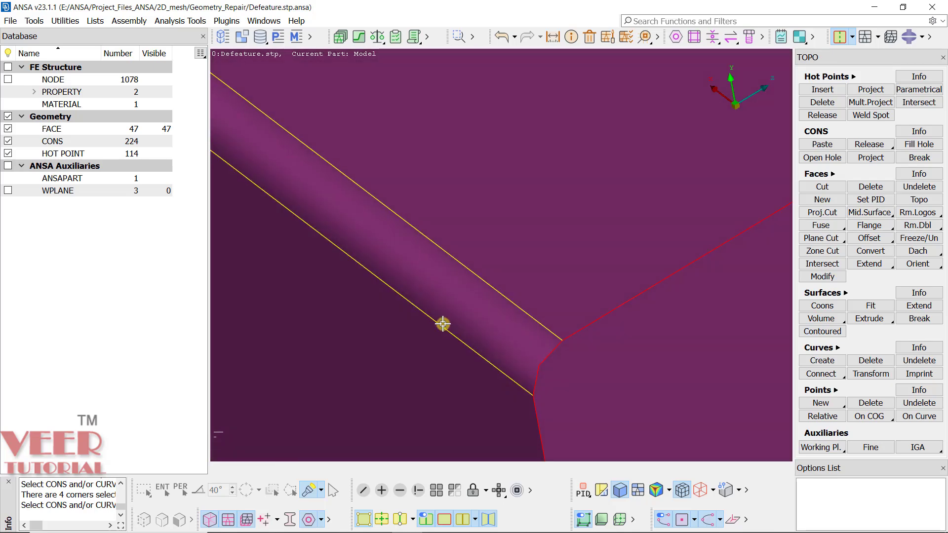
scroll(461, 339, up, 8)
scroll(489, 296, down, 6)
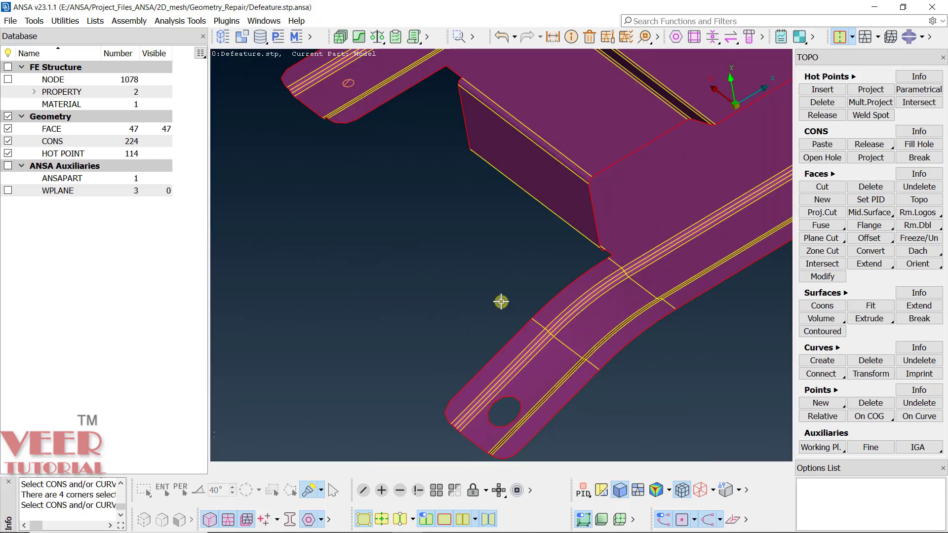
scroll(503, 336, up, 6)
mouse_move(516, 324)
ctrl+mouse_down()
mouse_move(631, 280)
mouse_move(518, 258)
mouse_move(508, 319)
ctrl+mouse_up()
scroll(414, 320, down, 3)
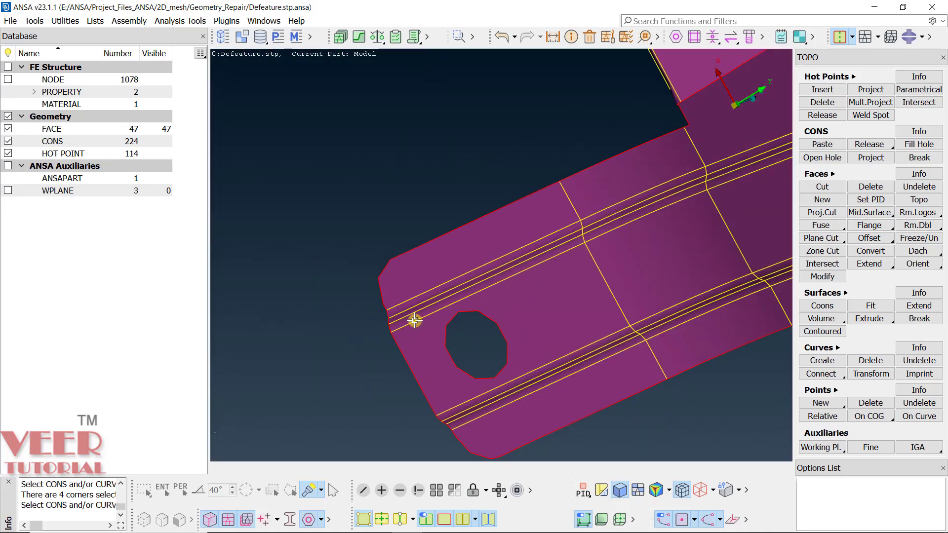
scroll(444, 316, down, 4)
scroll(441, 290, up, 3)
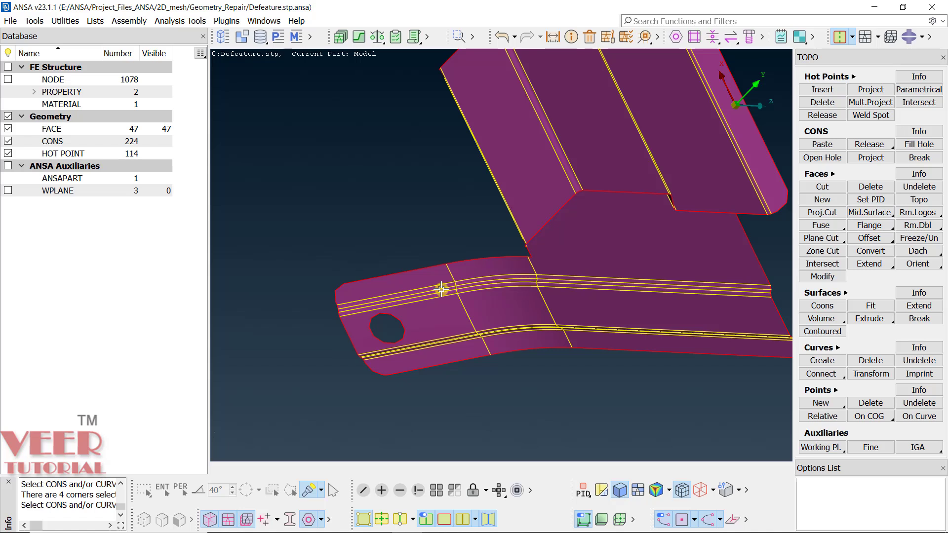
right_click(937, 255)
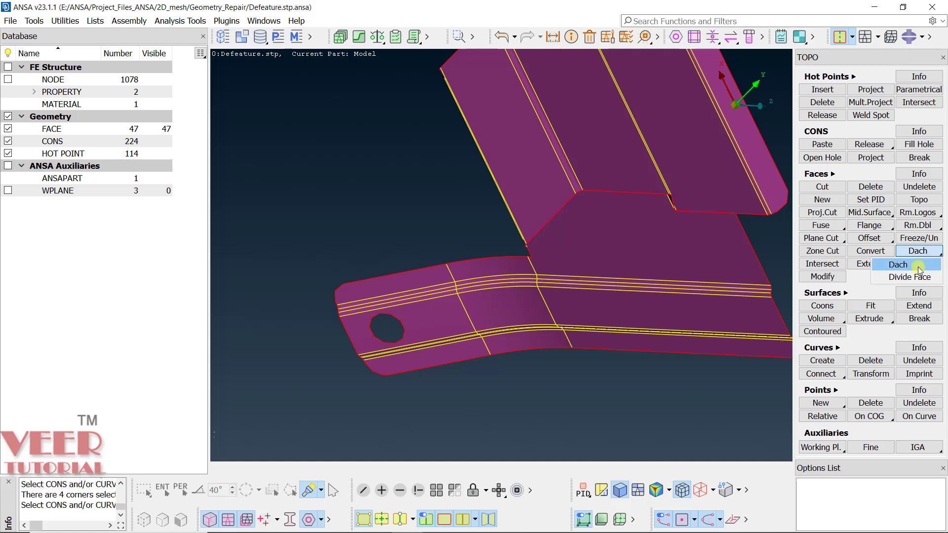
click(919, 269)
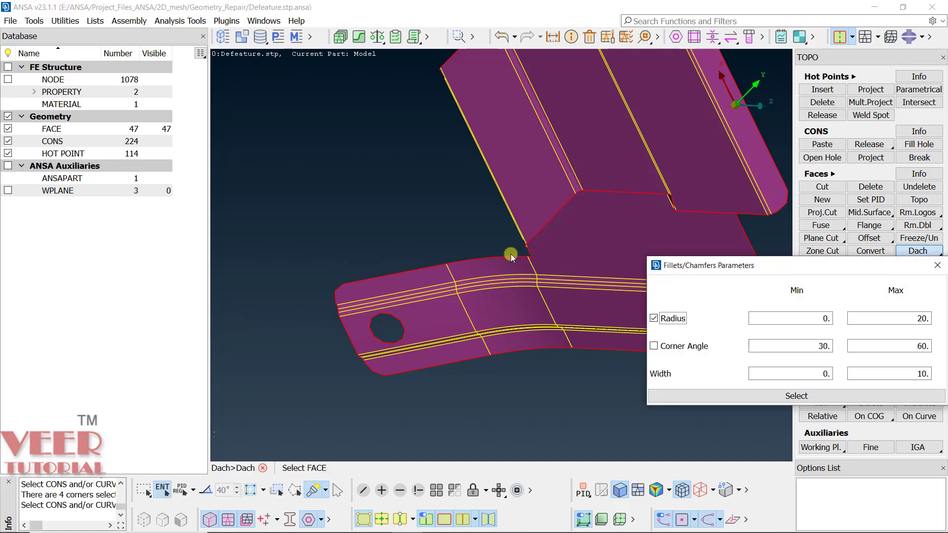
scroll(459, 259, down, 5)
ctrl+drag(457, 257, 464, 188)
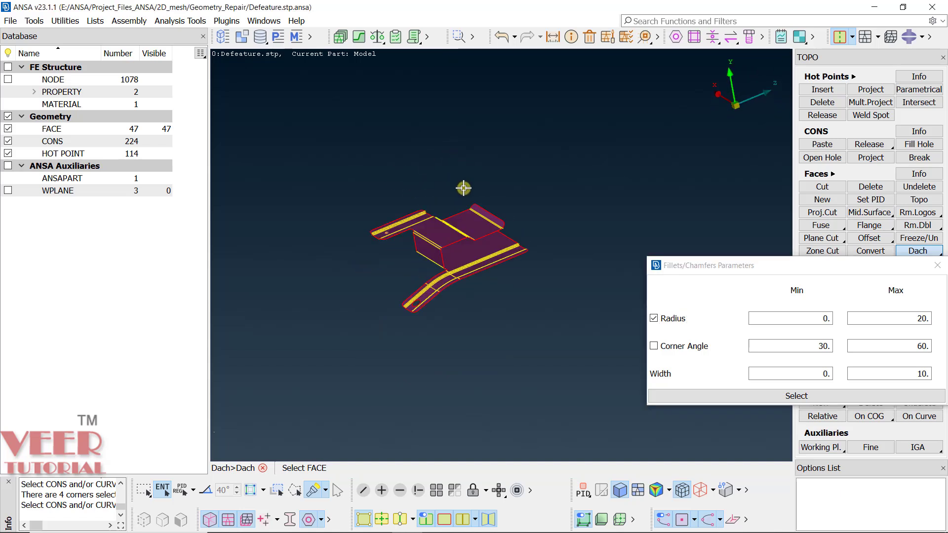
click(486, 226)
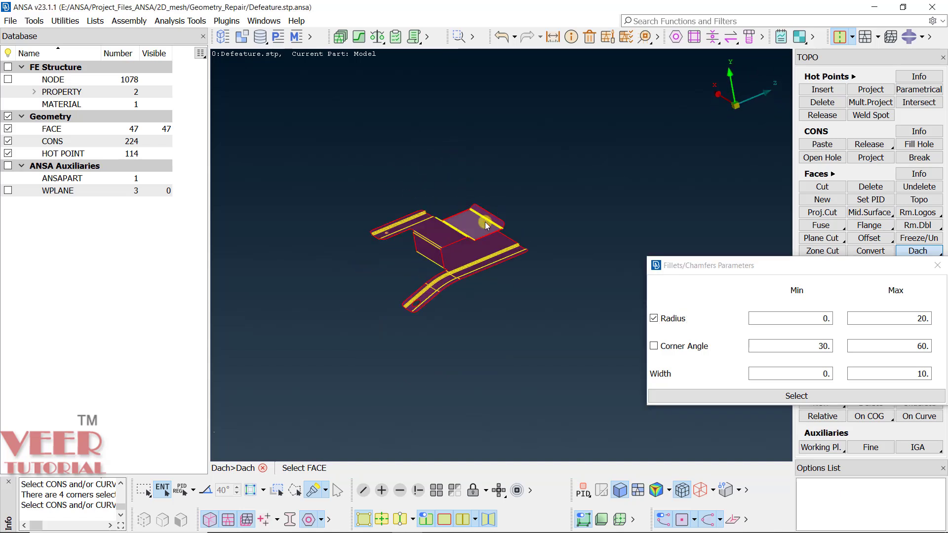
click(654, 318)
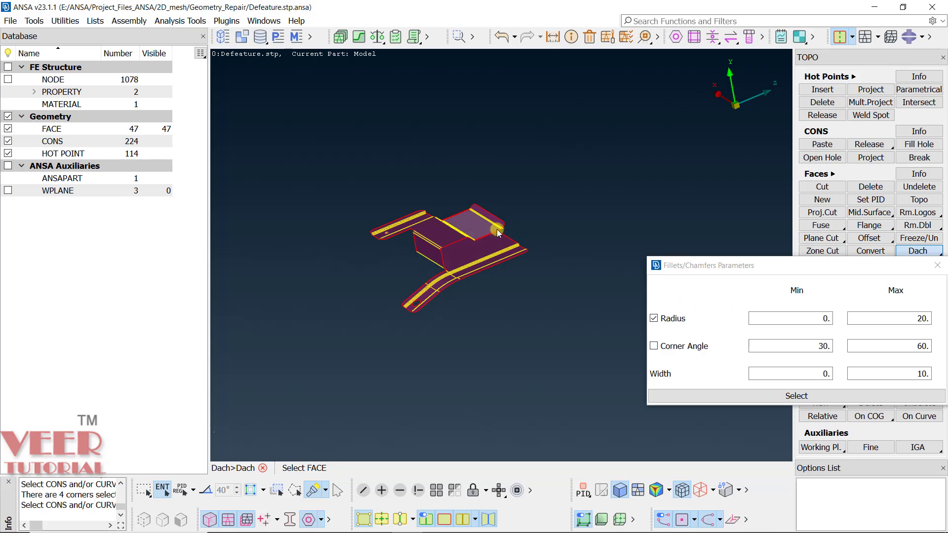
scroll(497, 232, up, 10)
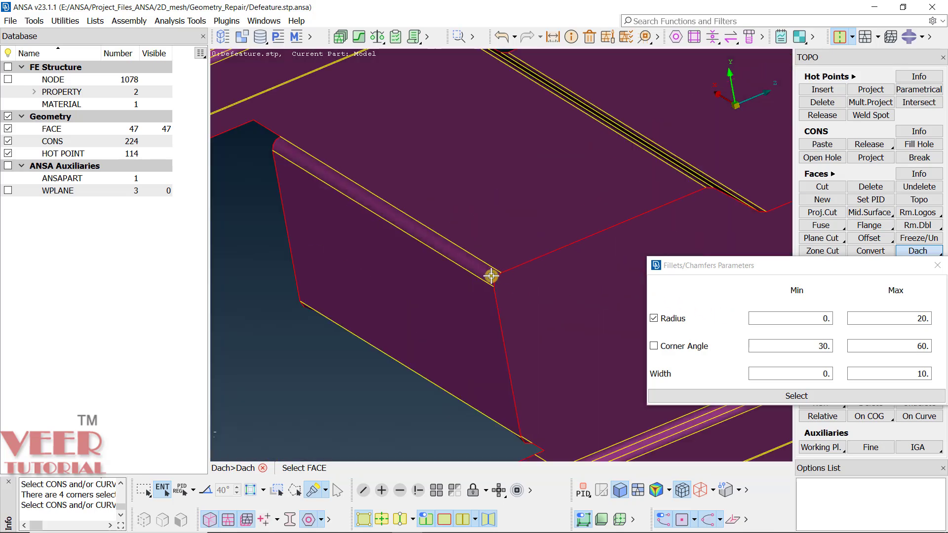
scroll(491, 276, up, 5)
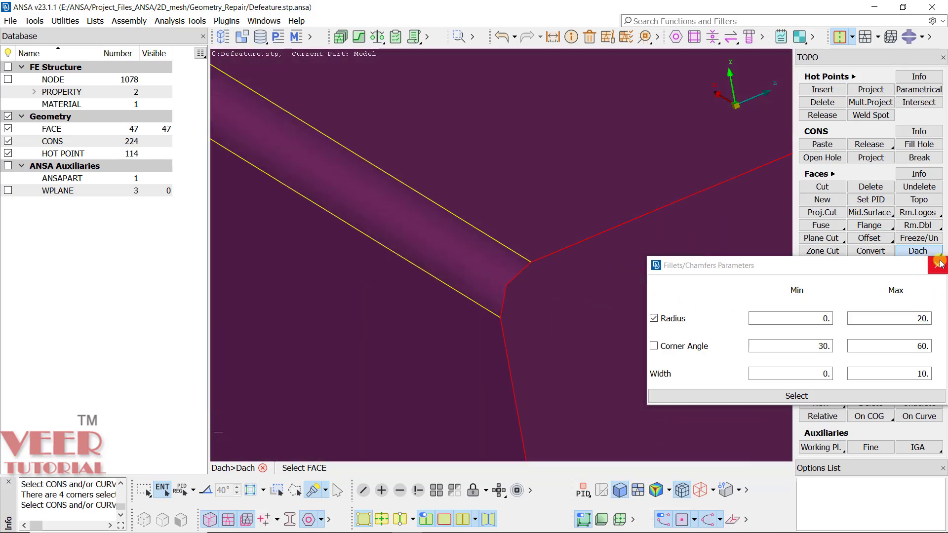
click(938, 265)
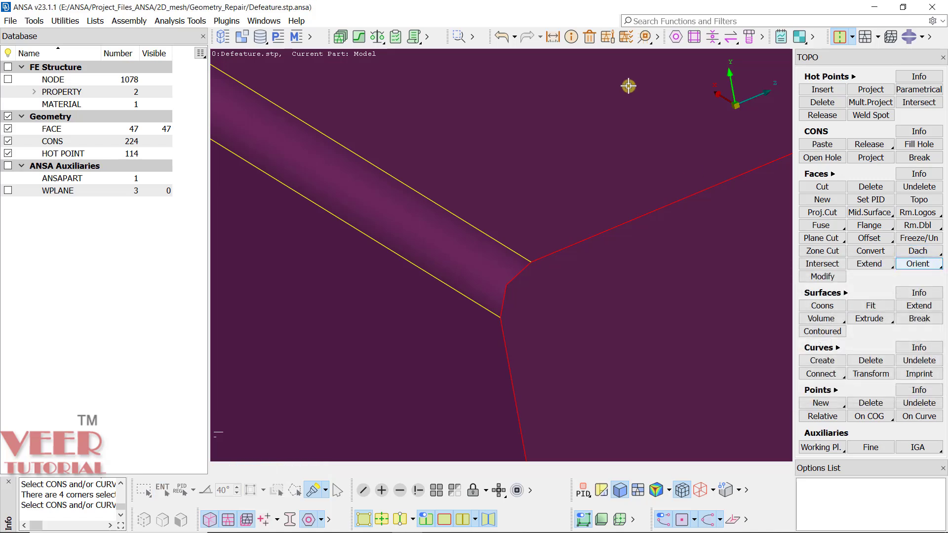
Measure the curvature radius of the end edges of the bend fillets on the bracket's middle section.
click(552, 36)
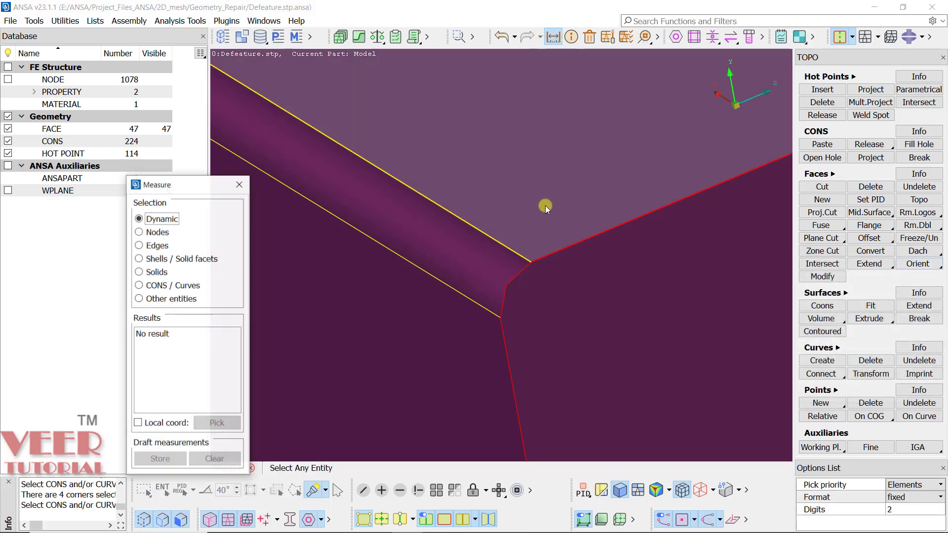
click(515, 280)
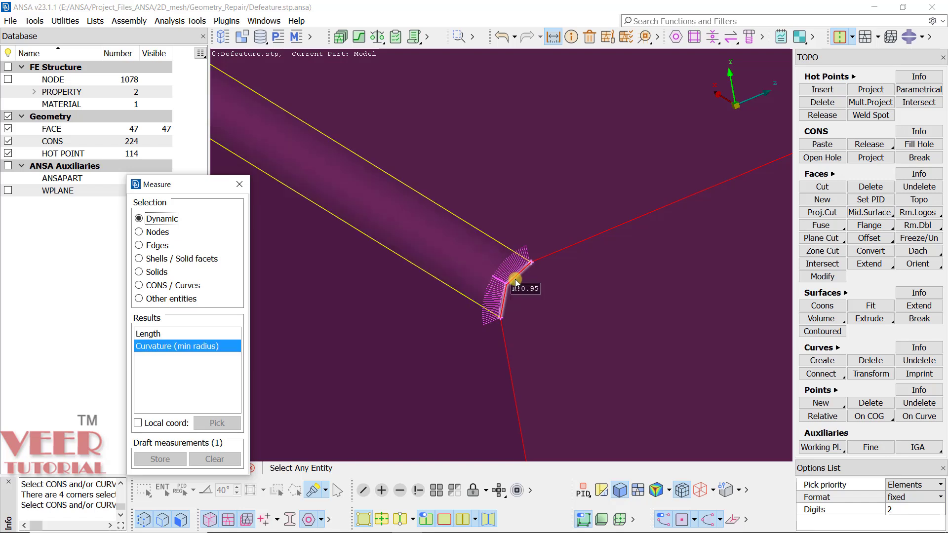
click(514, 280)
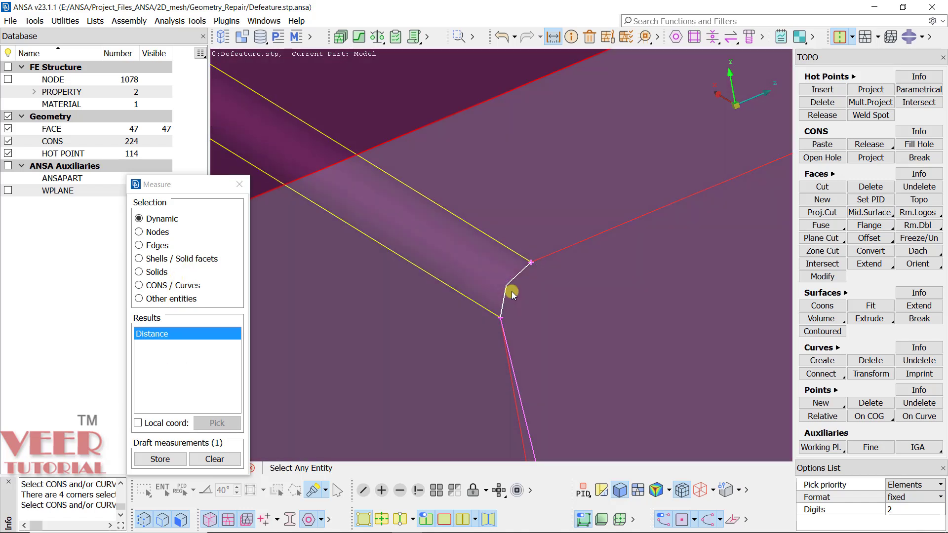
mouse_move(503, 289)
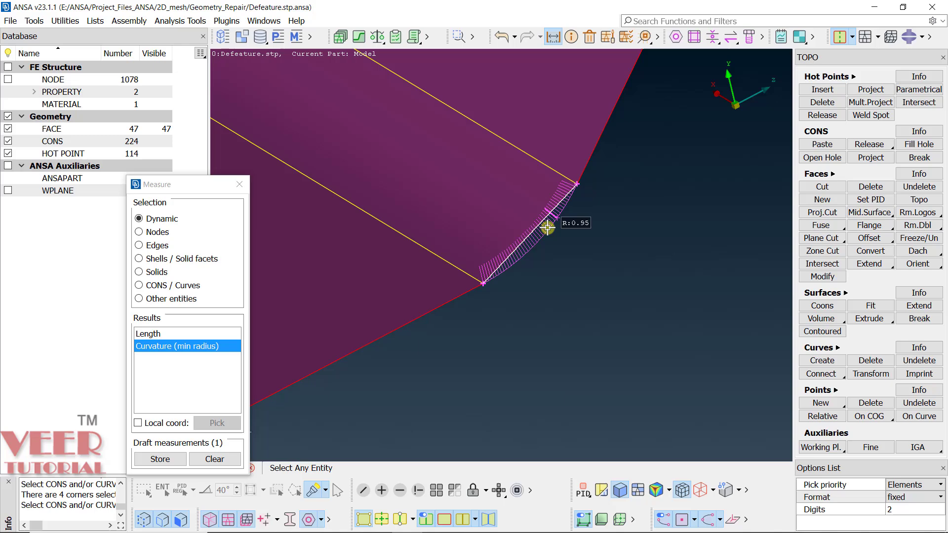
scroll(614, 203, down, 6)
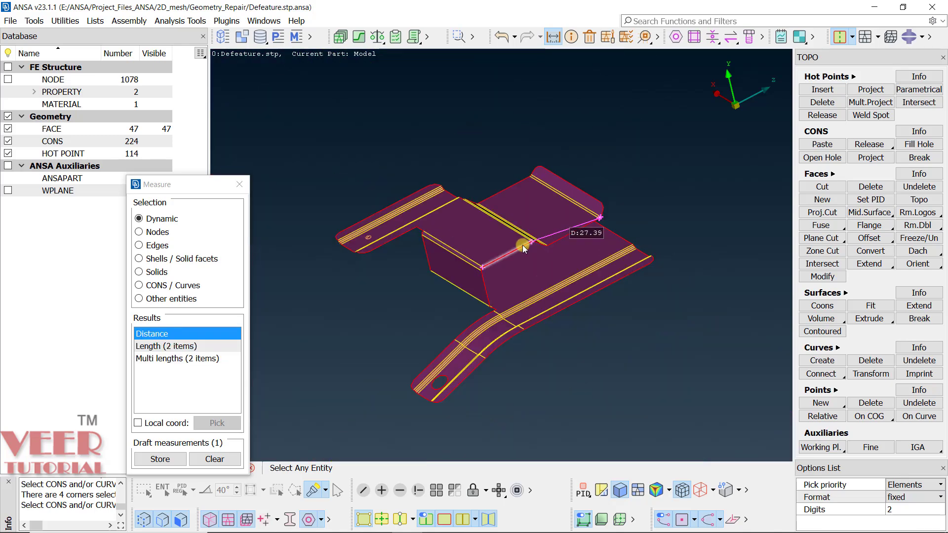
scroll(533, 238, up, 6)
ctrl+drag(556, 223, 490, 275)
scroll(491, 276, up, 4)
scroll(523, 284, down, 4)
scroll(537, 317, up, 6)
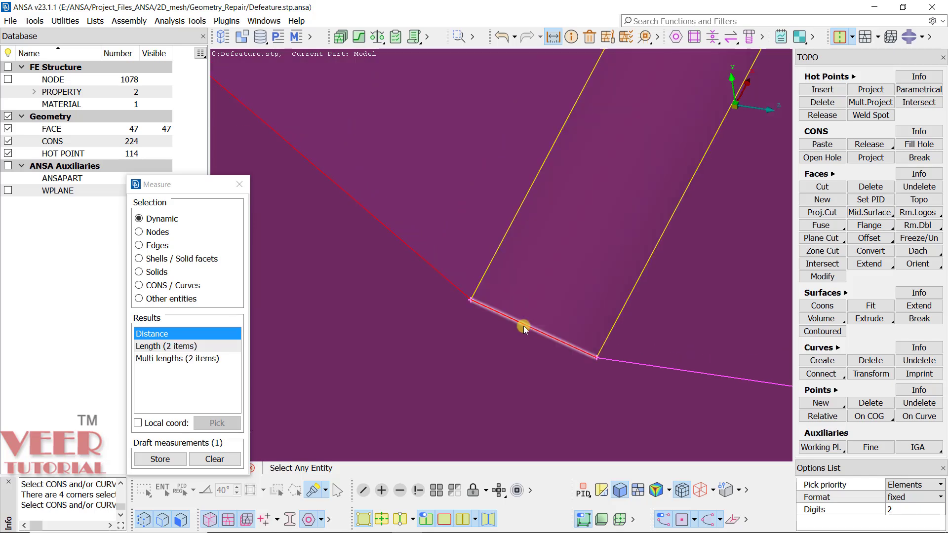
ctrl+drag(525, 329, 202, 171)
click(239, 184)
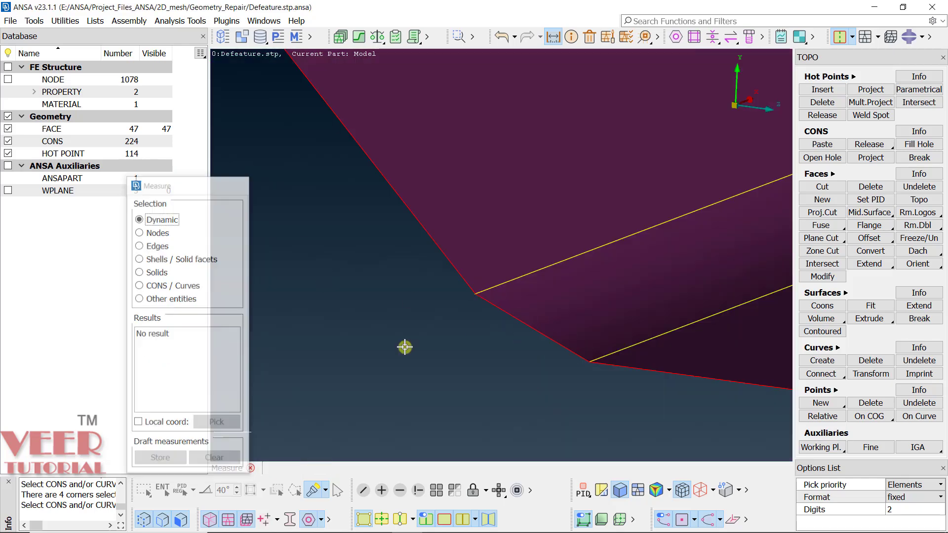
Examine the closely spaced fillet strips at the rounded end of the arm with the large hole.
scroll(494, 291, down, 6)
ctrl+drag(418, 227, 542, 290)
scroll(542, 290, down, 6)
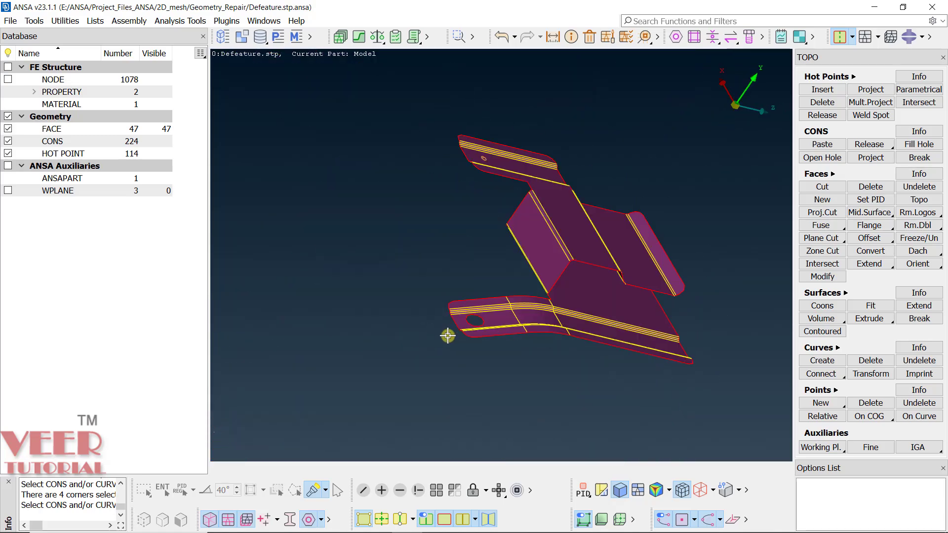
scroll(448, 332, up, 6)
scroll(468, 274, up, 7)
scroll(400, 315, down, 6)
scroll(368, 349, up, 6)
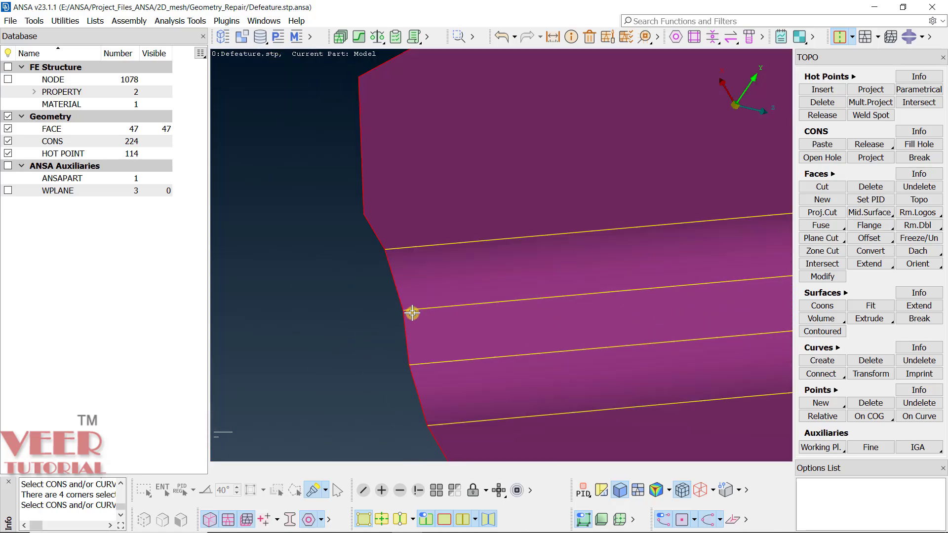
scroll(395, 276, down, 5)
ctrl+drag(474, 223, 497, 254)
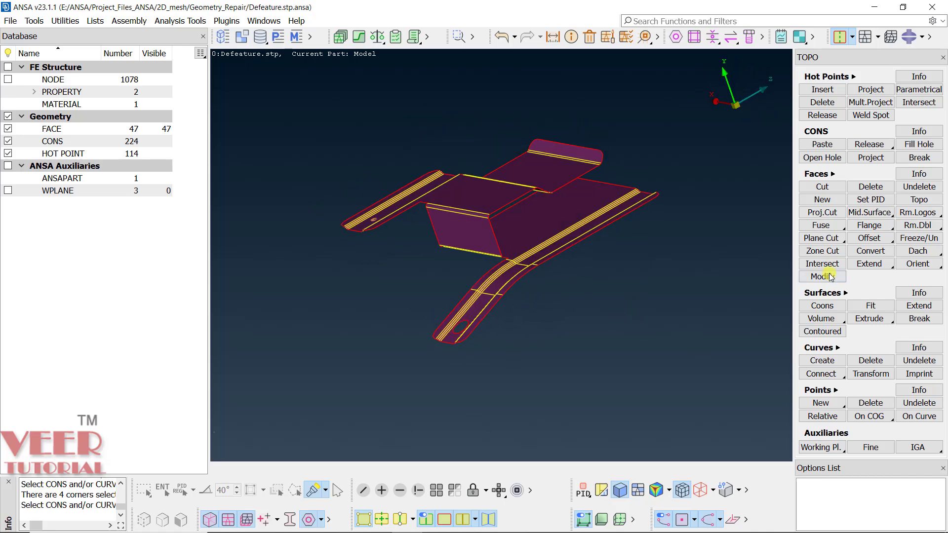
Start the Dach function and select all fillet faces with a maximum radius of 2.
right_click(938, 254)
click(901, 264)
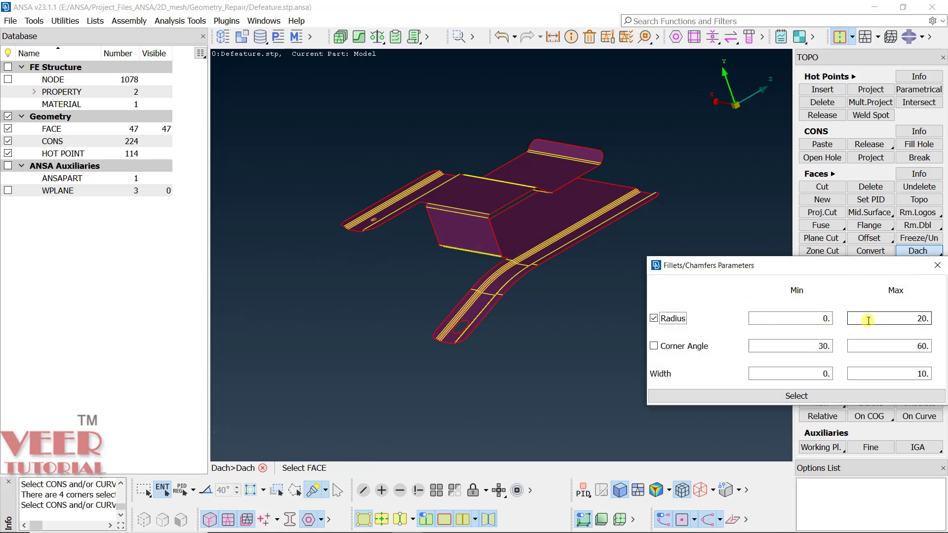
drag(912, 319, 944, 320)
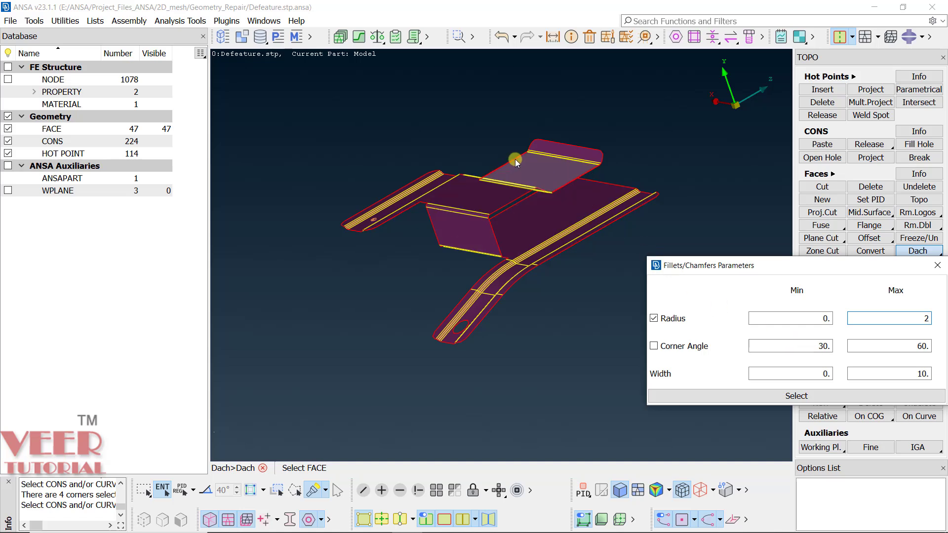
scroll(601, 161, up, 5)
scroll(543, 195, up, 3)
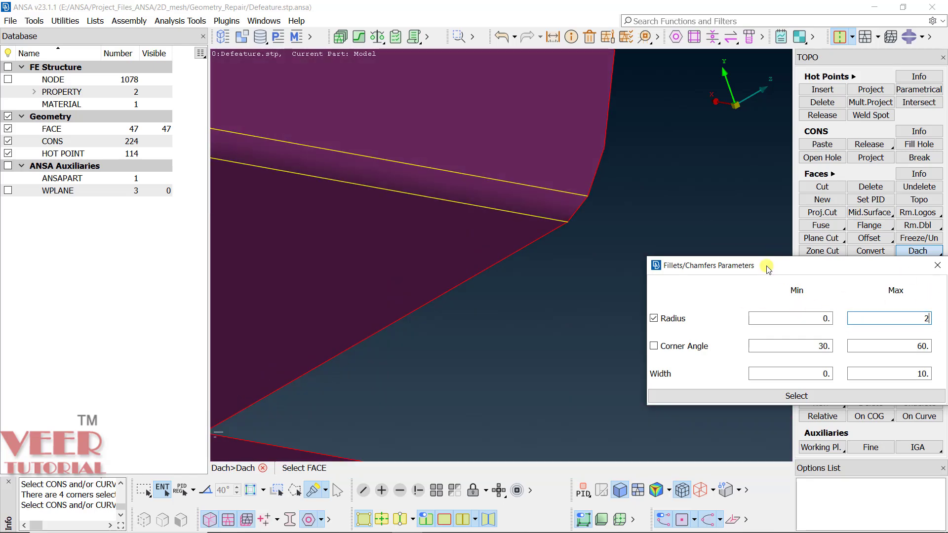
drag(768, 268, 650, 244)
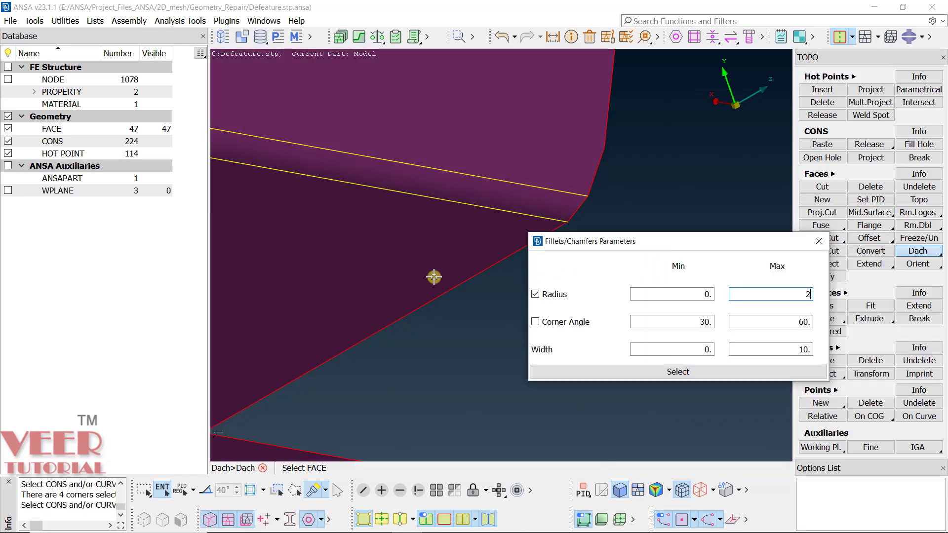
scroll(433, 275, down, 5)
click(707, 374)
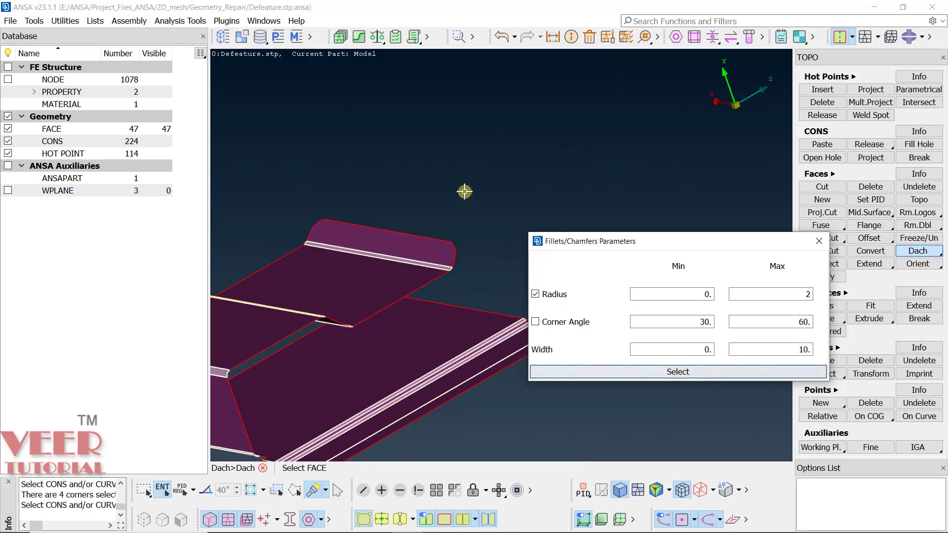
Examine which fillet faces are picked on the curved arm, the middle section and the end flange.
scroll(376, 244, down, 5)
scroll(439, 270, up, 4)
ctrl+drag(446, 253, 487, 205)
scroll(462, 241, up, 5)
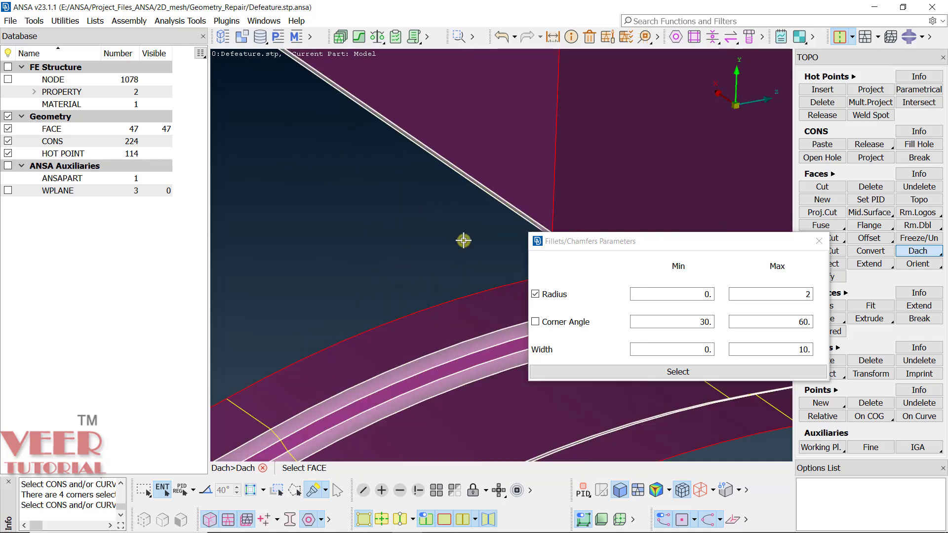
scroll(446, 259, down, 3)
ctrl+drag(447, 264, 418, 251)
scroll(418, 252, down, 5)
scroll(489, 199, up, 4)
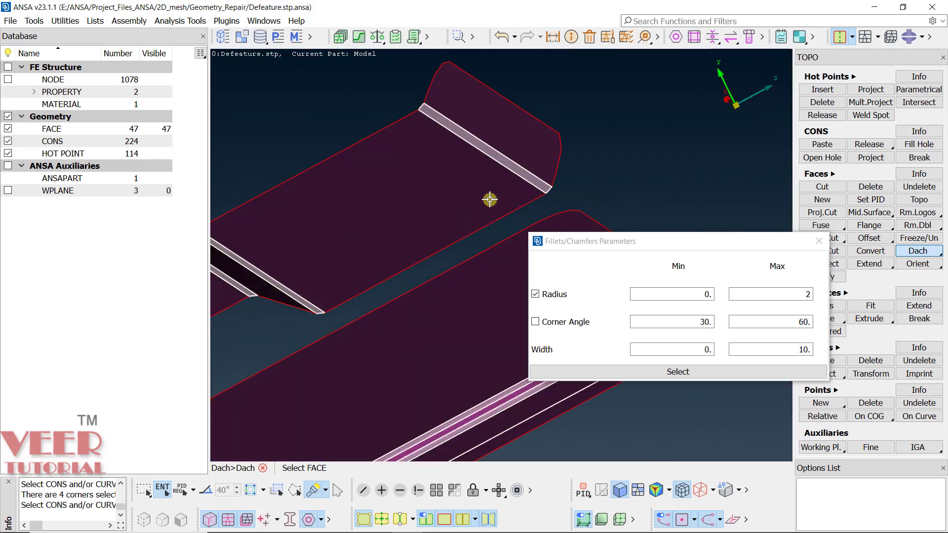
Deselect the fillets of the end flange and the stepped middle wall, and confirm the remaining faces for Dach.
scroll(541, 183, down, 2)
scroll(617, 169, down, 2)
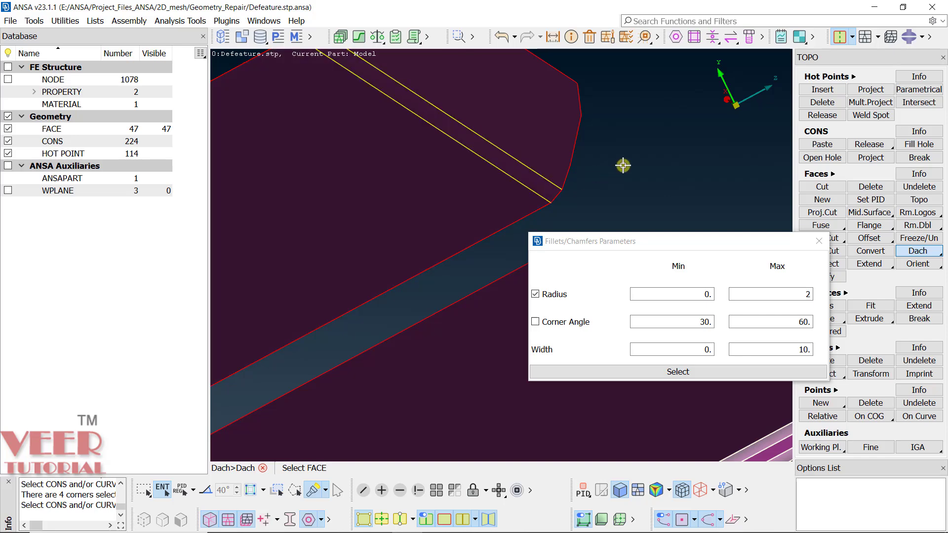
scroll(408, 258, down, 2)
ctrl+drag(386, 242, 499, 242)
scroll(502, 243, up, 4)
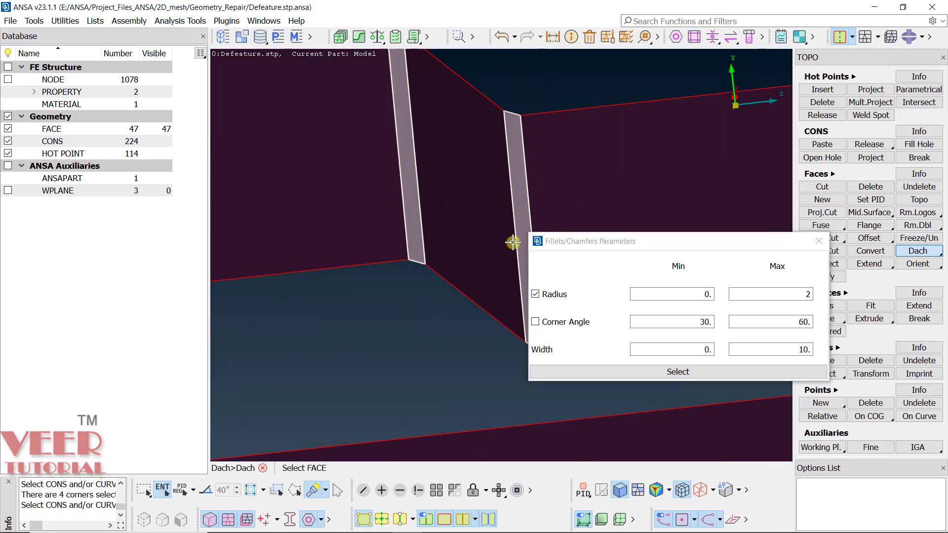
scroll(397, 219, down, 2)
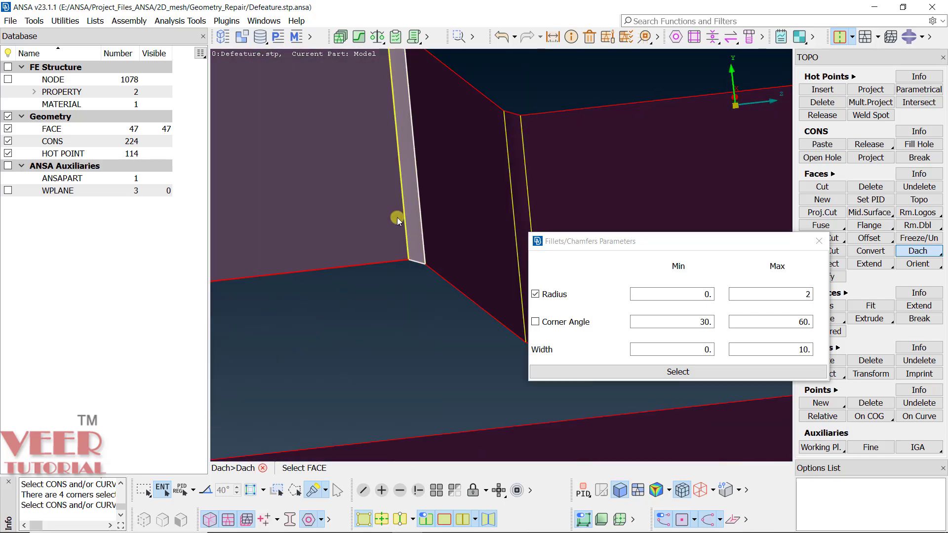
scroll(440, 241, down, 2)
scroll(440, 240, down, 4)
middle_click(399, 264)
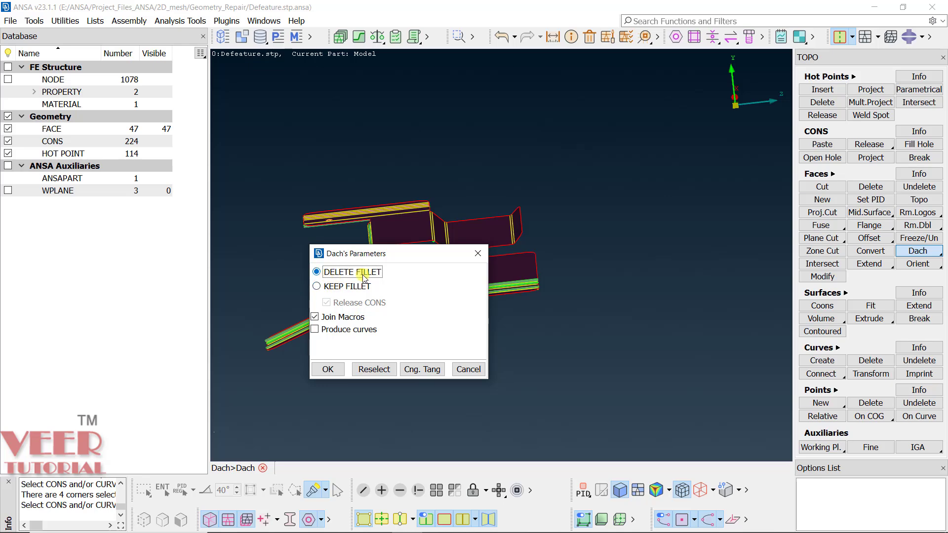
Delete the selected fillets with Dach, using DELETE FILLET and Join Macros, and end the face selection.
scroll(311, 213, up, 6)
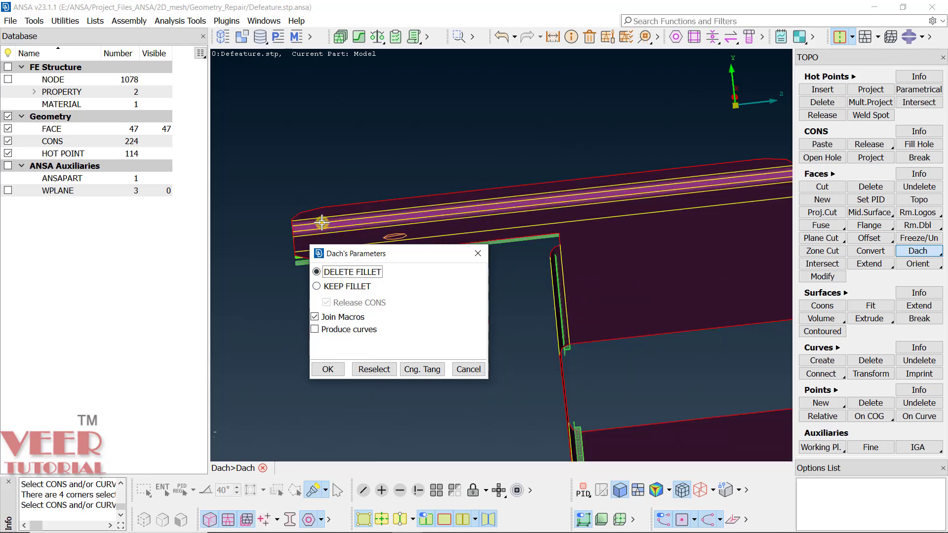
ctrl+drag(333, 222, 362, 230)
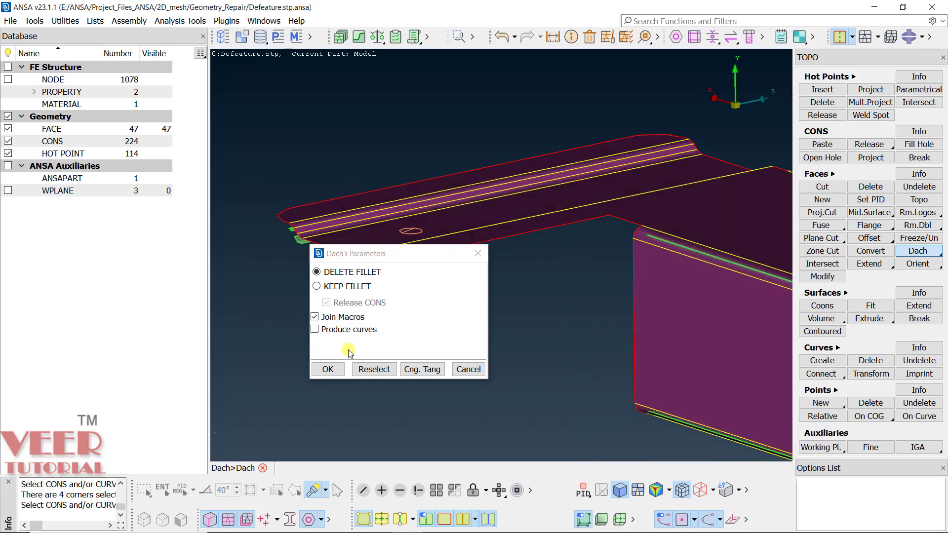
click(328, 368)
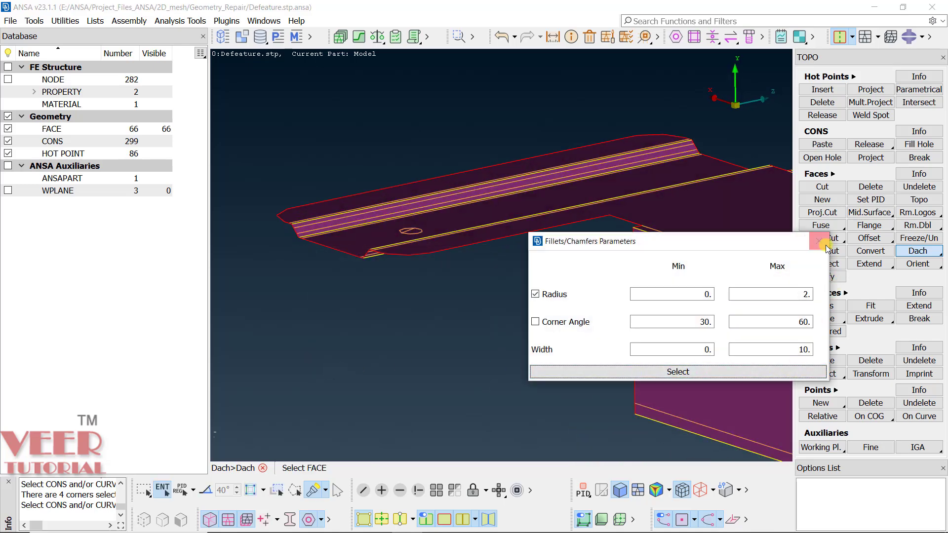
click(819, 240)
Examine the sharp corners left by the deleted fillets on the vertical wall and at the step toward the end flange.
scroll(303, 240, down, 5)
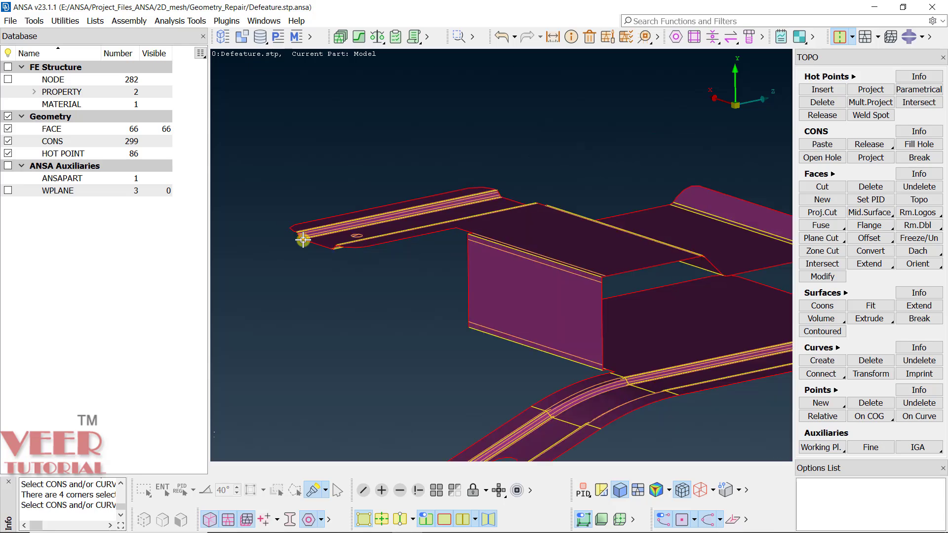
scroll(449, 255, up, 6)
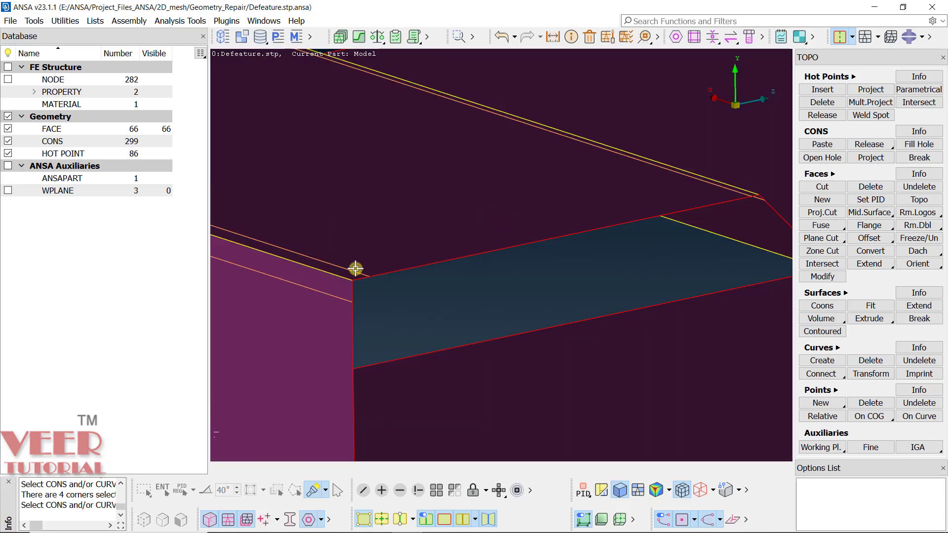
scroll(328, 277, up, 5)
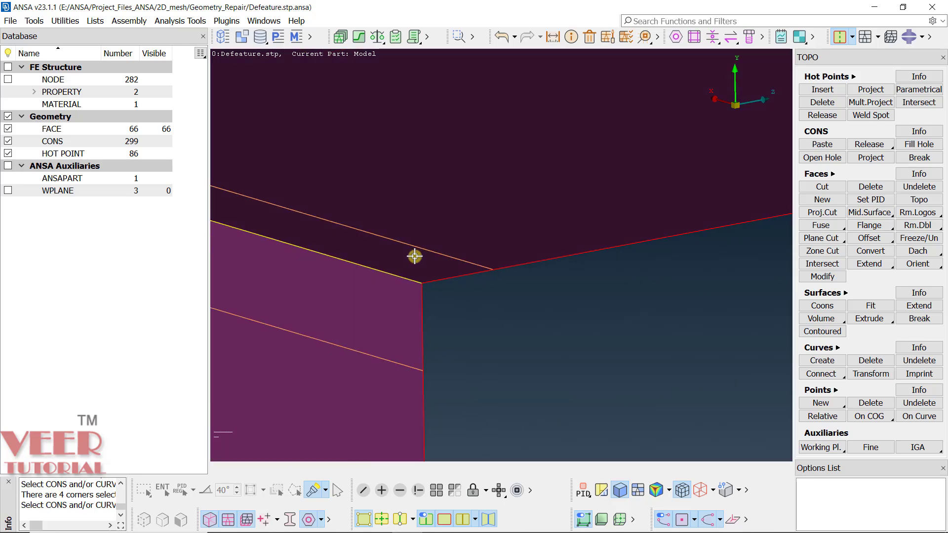
mouse_move(415, 256)
ctrl+mouse_down()
mouse_move(404, 239)
mouse_move(405, 262)
ctrl+mouse_up()
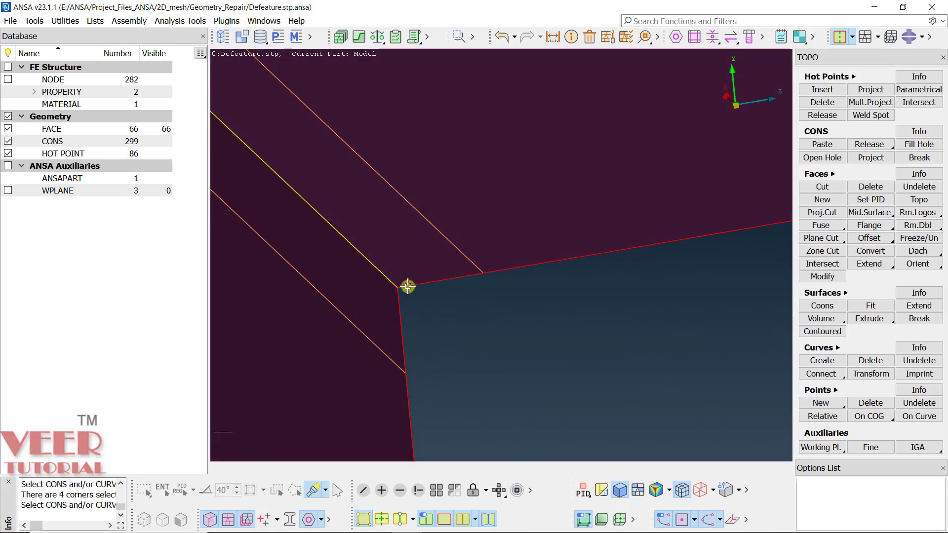
scroll(401, 284, down, 5)
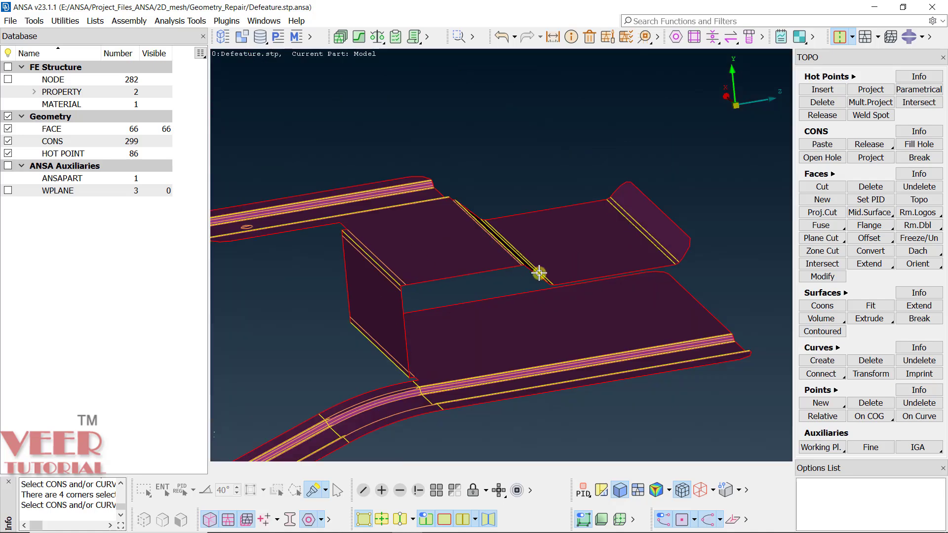
scroll(526, 267, up, 5)
scroll(524, 261, up, 5)
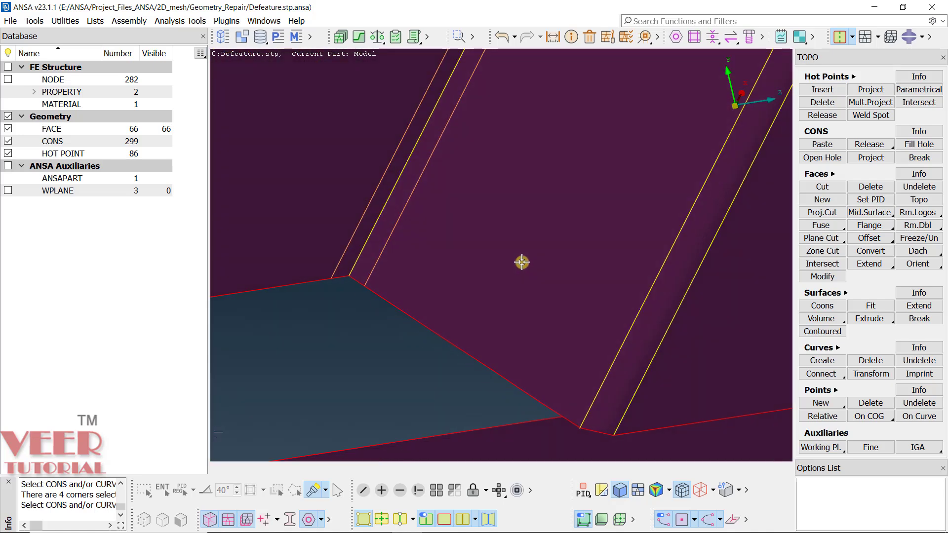
scroll(346, 269, up, 5)
mouse_move(360, 275)
ctrl+mouse_down()
mouse_move(372, 265)
mouse_move(361, 265)
ctrl+mouse_up()
scroll(361, 265, down, 8)
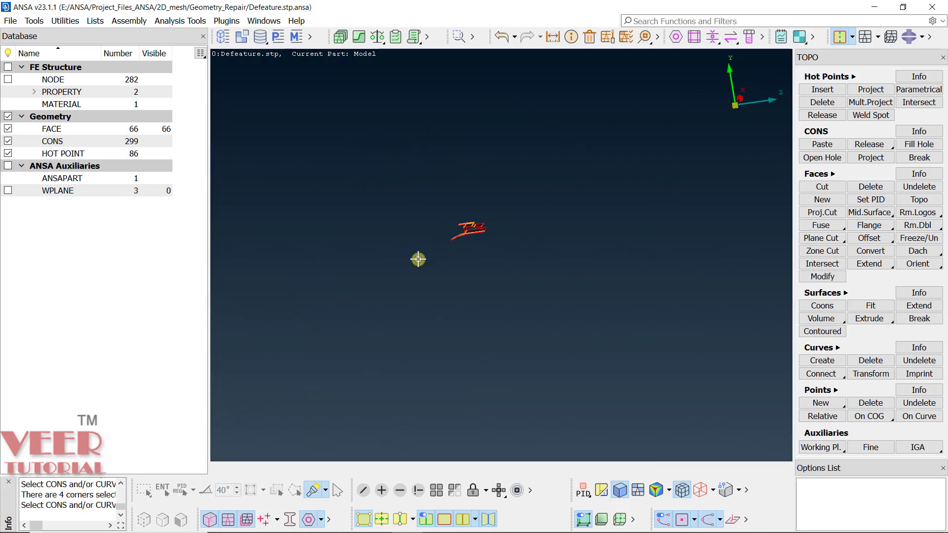
Examine the defeatured strips on the arm with the large hole and check the stepped middle section for remaining fillets.
scroll(457, 241, up, 2)
scroll(451, 239, up, 5)
scroll(413, 220, up, 4)
ctrl+drag(480, 322, 570, 319)
scroll(465, 344, up, 3)
ctrl+drag(478, 350, 560, 271)
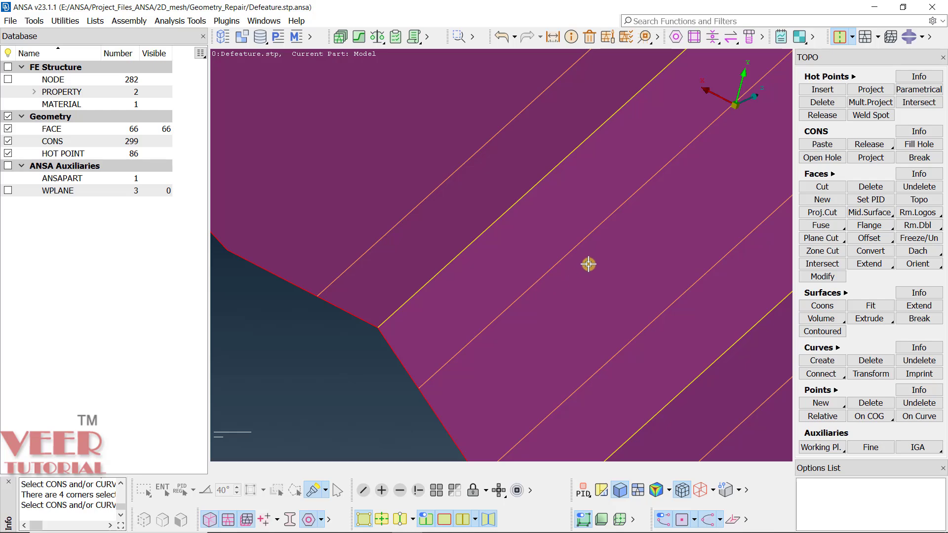
scroll(366, 284, down, 3)
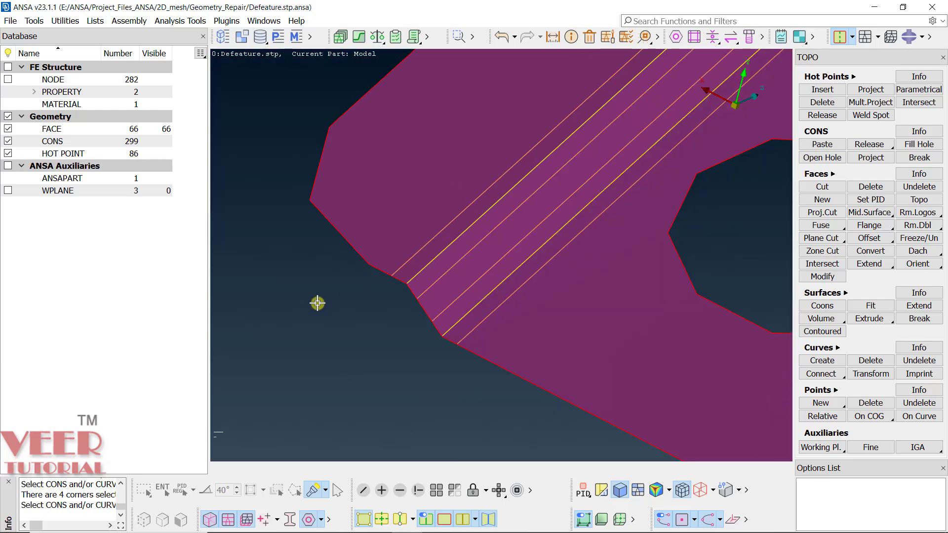
scroll(317, 303, down, 3)
ctrl+drag(409, 277, 364, 284)
scroll(356, 290, down, 5)
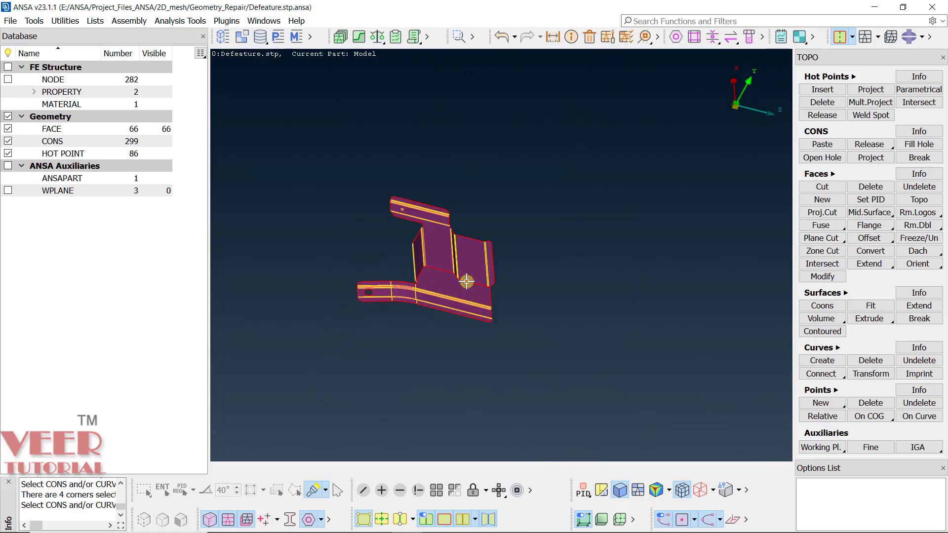
scroll(463, 282, up, 5)
scroll(555, 313, down, 3)
ctrl+drag(533, 232, 510, 220)
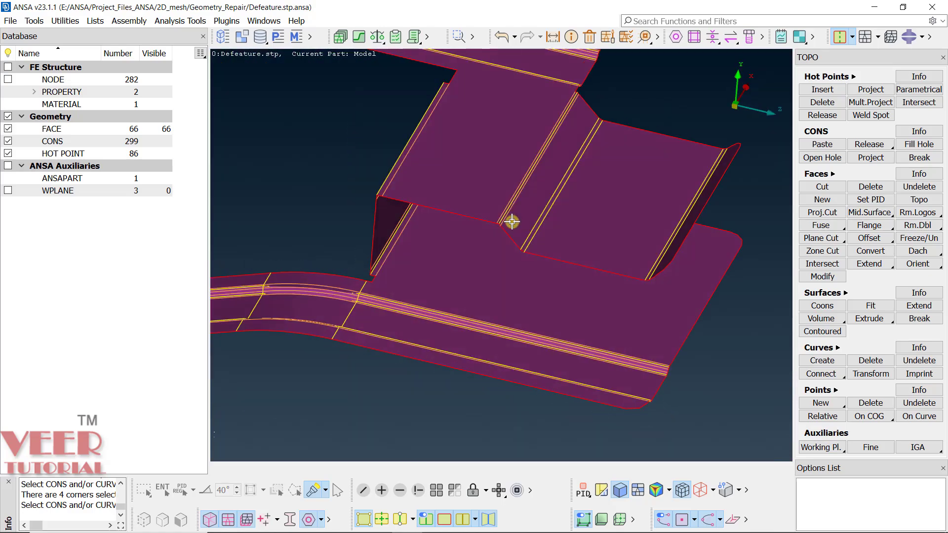
scroll(544, 245, up, 3)
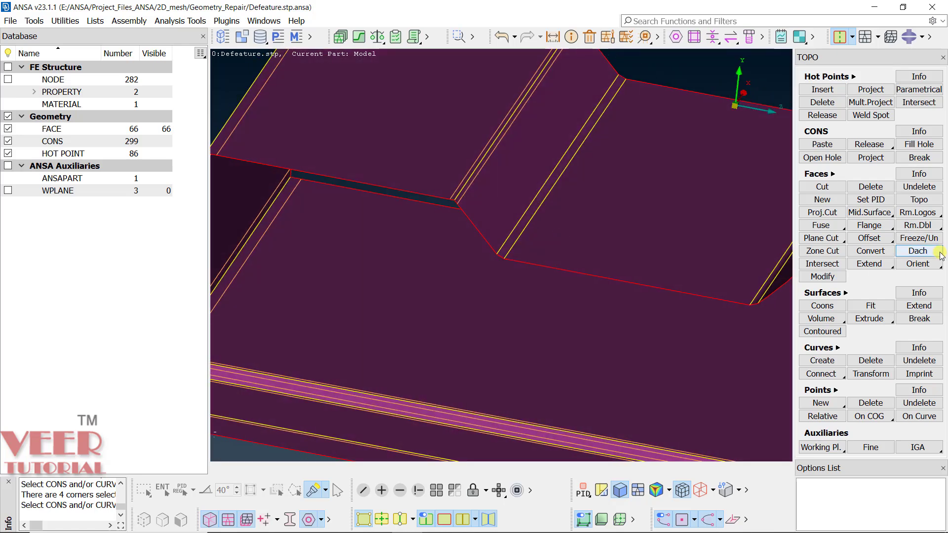
Start Dach with the Radius filter off, select the remaining lower fillet face of the middle step, and confirm the selection.
click(928, 251)
click(917, 267)
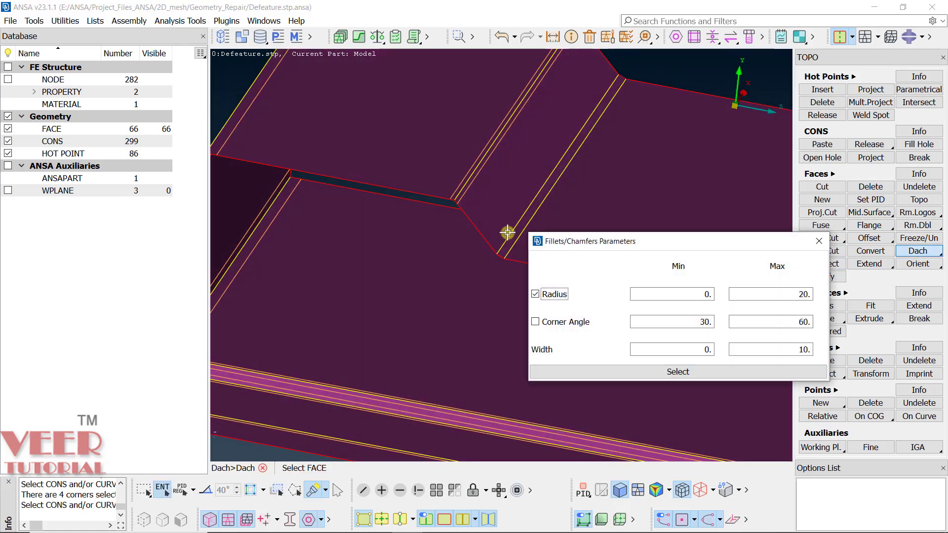
scroll(360, 238, down, 4)
scroll(424, 238, up, 5)
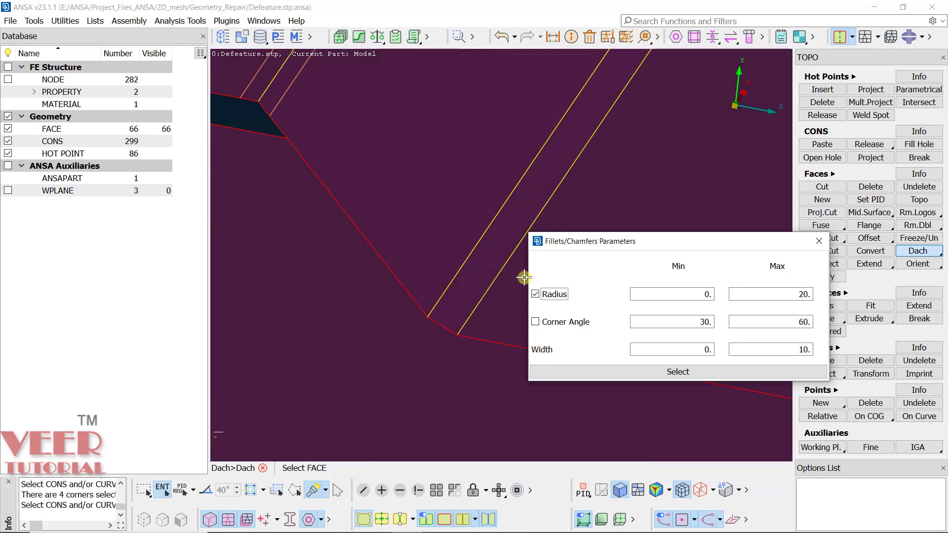
click(556, 298)
click(552, 159)
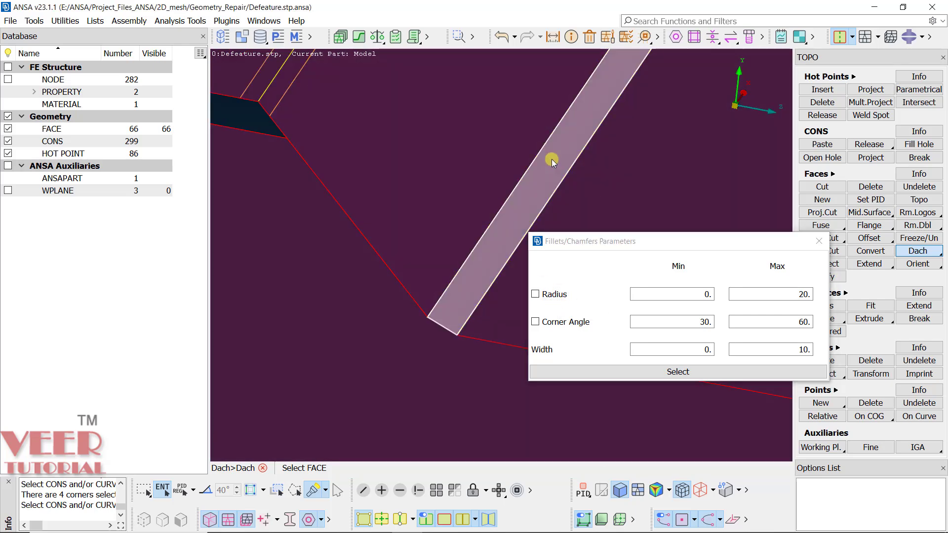
scroll(380, 221, down, 4)
ctrl+drag(399, 229, 479, 237)
middle_click(504, 220)
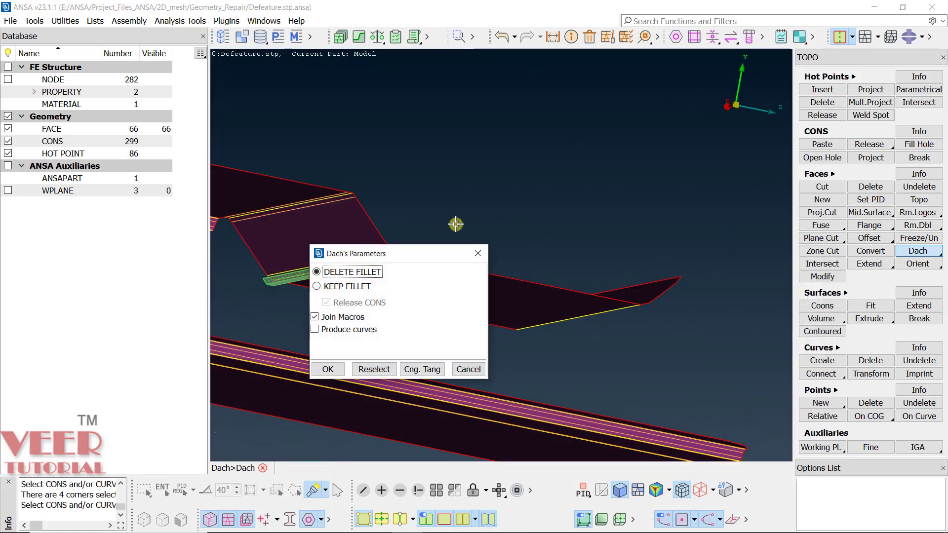
Delete the lower fillet of the middle step with DELETE FILLET and Join Macros, check the new corner, and end Dach.
drag(376, 249, 573, 218)
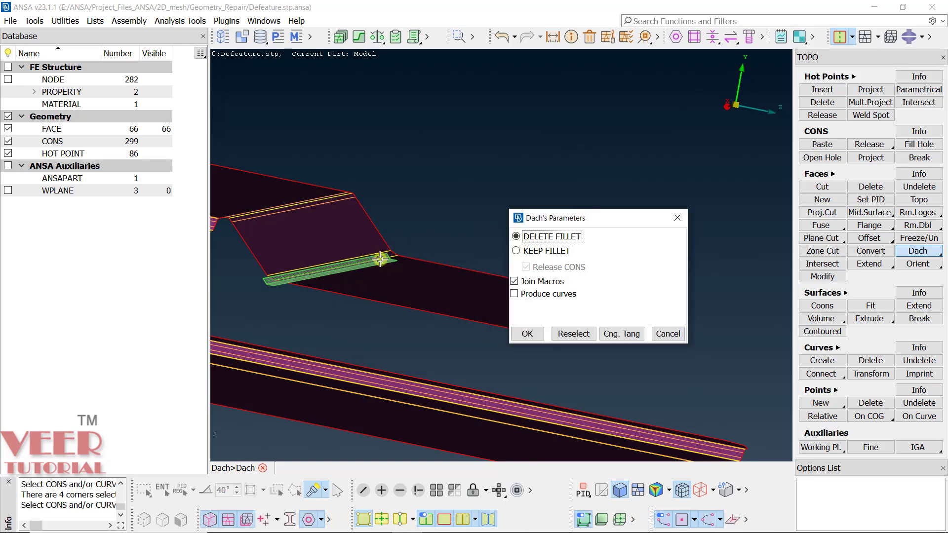
scroll(413, 247, up, 3)
mouse_move(413, 247)
ctrl+mouse_down()
mouse_move(393, 237)
mouse_move(403, 248)
ctrl+mouse_up()
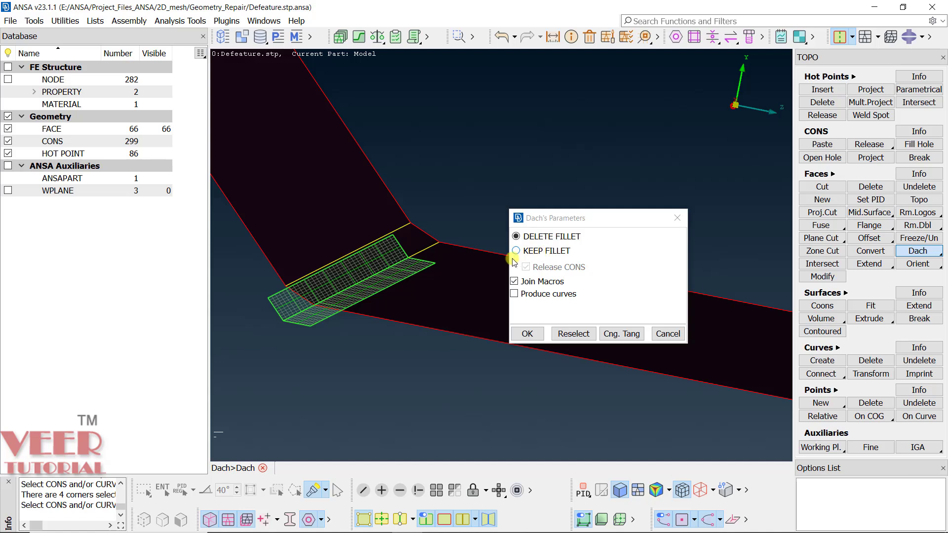
click(539, 339)
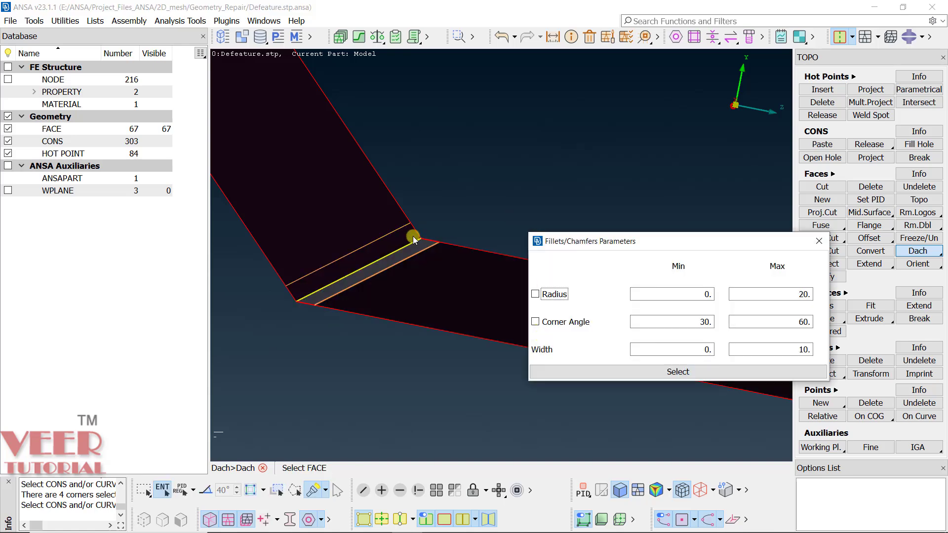
scroll(413, 227, up, 5)
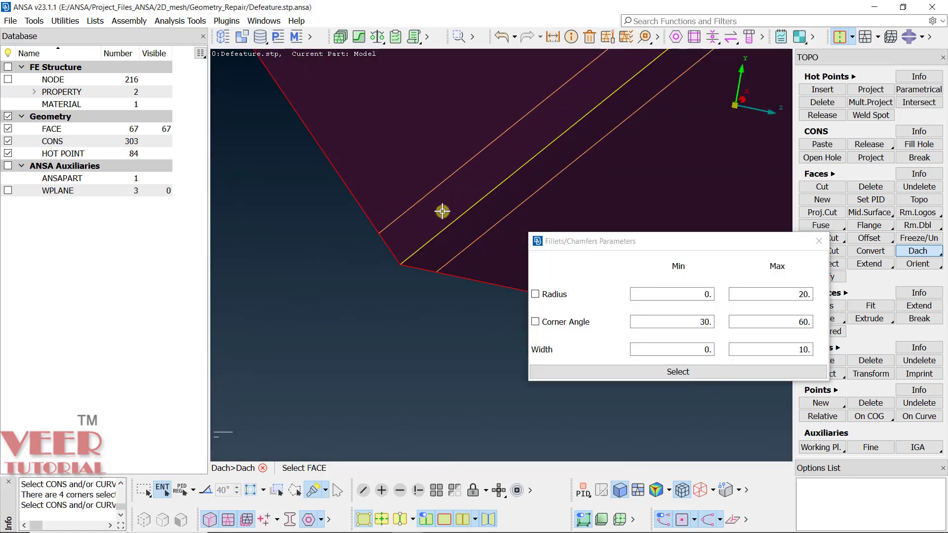
click(819, 241)
scroll(343, 305, down, 5)
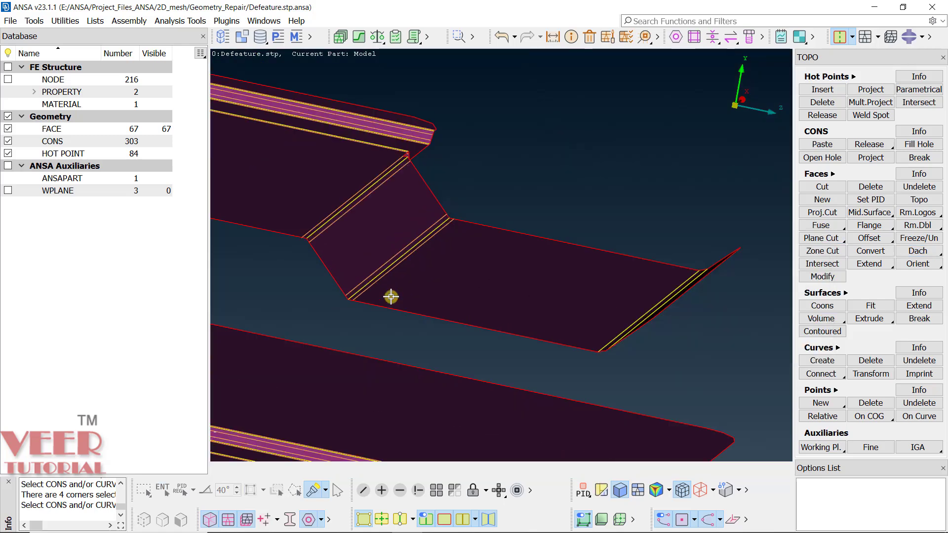
Examine the fillet between the flat plate and the upturned end flange.
ctrl+drag(396, 290, 431, 320)
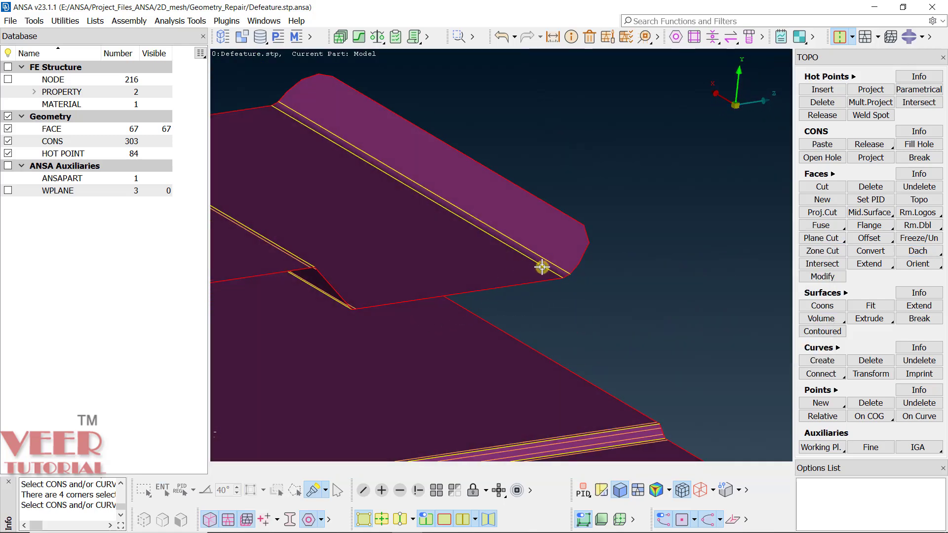
scroll(542, 266, up, 3)
scroll(598, 294, down, 2)
scroll(576, 277, down, 2)
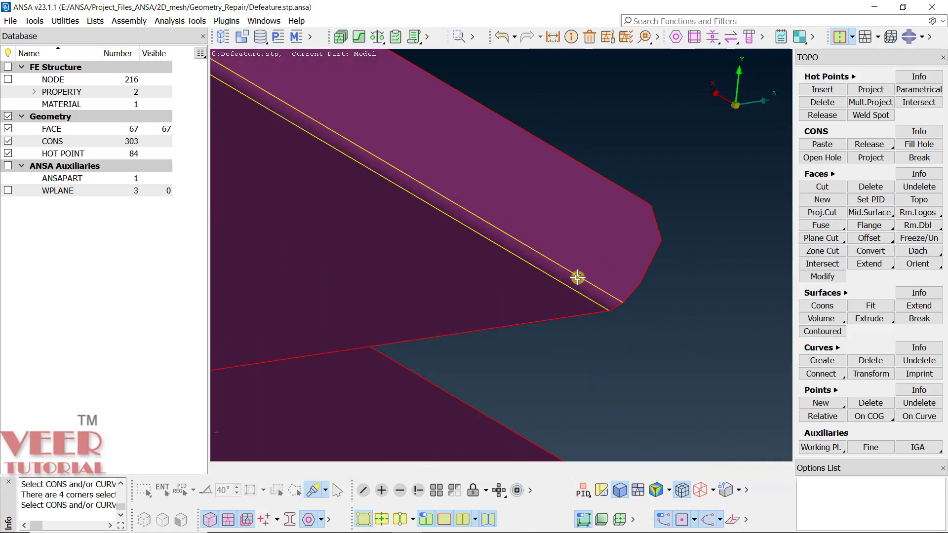
scroll(660, 326, down, 2)
ctrl+drag(641, 296, 628, 302)
scroll(625, 305, up, 3)
scroll(630, 312, down, 2)
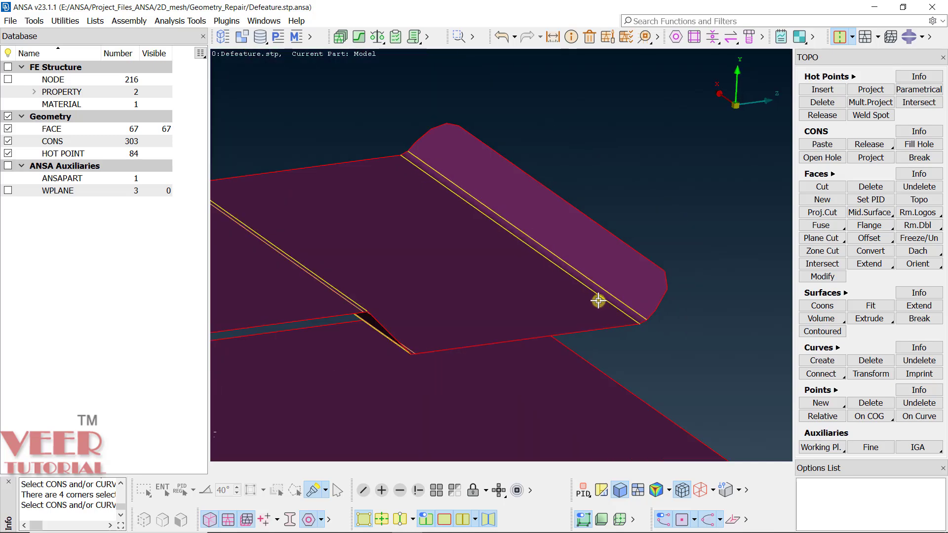
scroll(598, 300, up, 2)
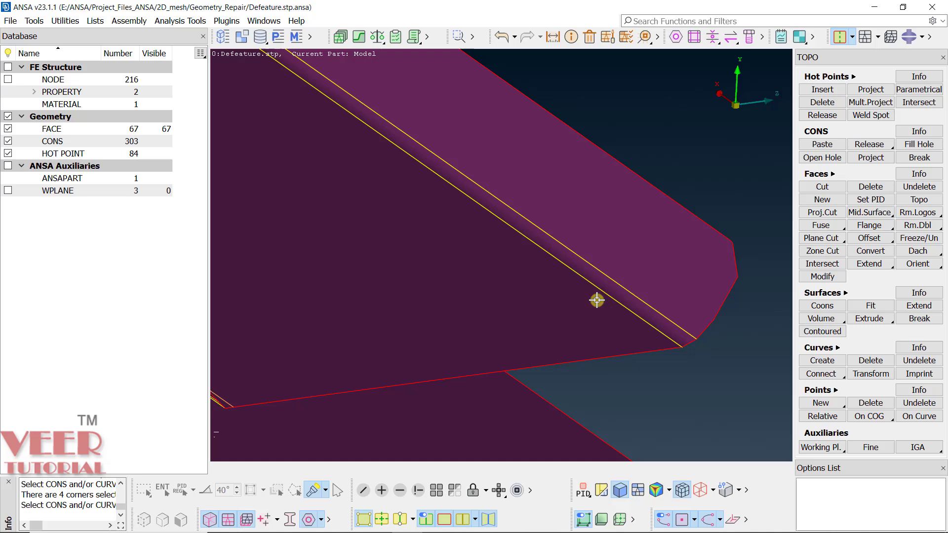
Create a middle curve between the two long edges of the end flange's fillet and check its ends.
click(839, 348)
click(827, 412)
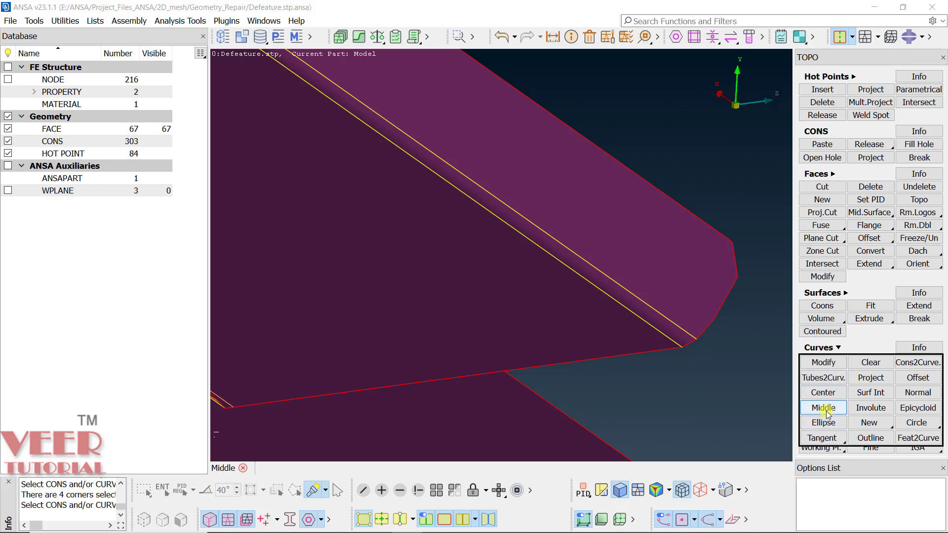
click(576, 277)
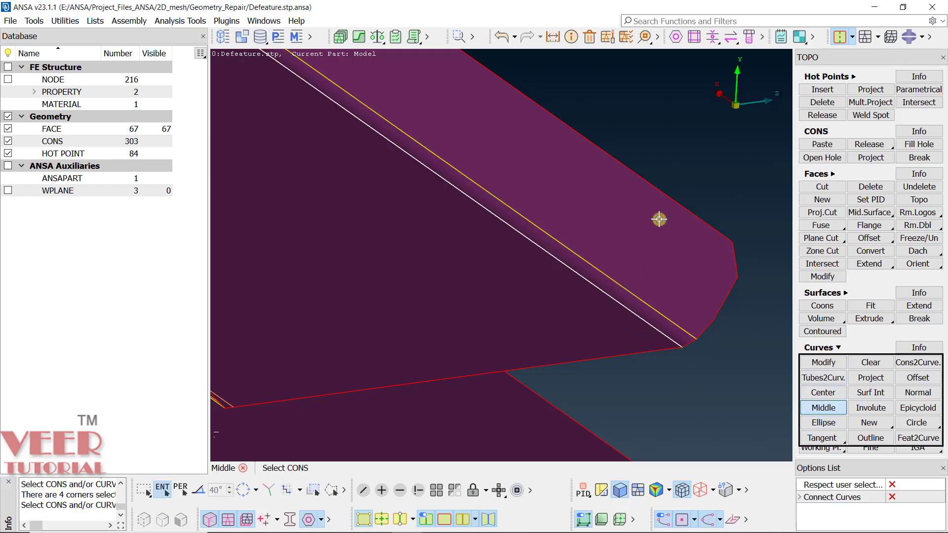
middle_click(693, 203)
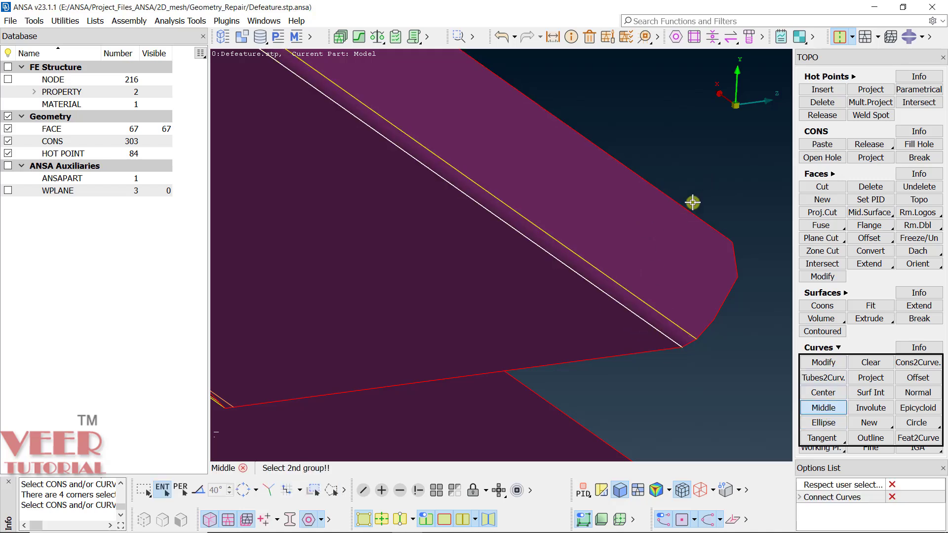
click(603, 269)
middle_click(732, 145)
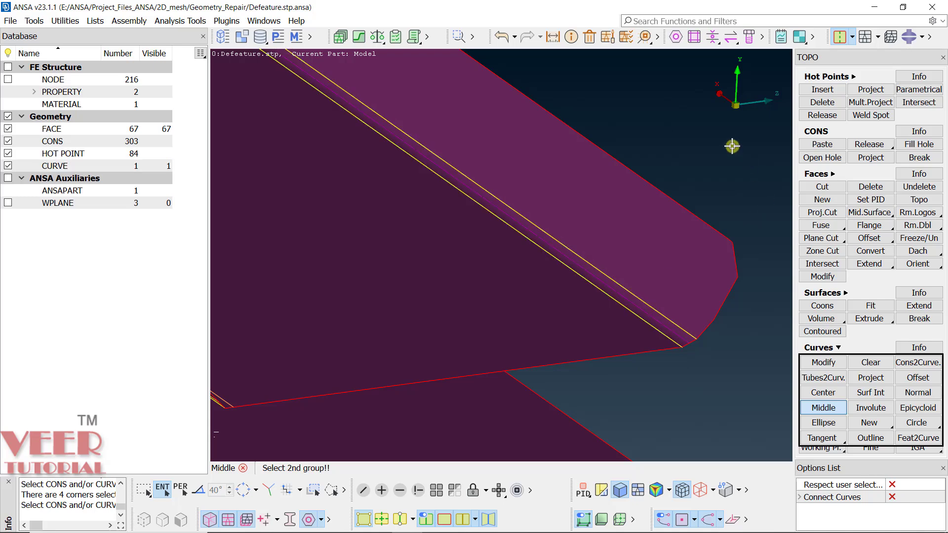
scroll(687, 343, up, 8)
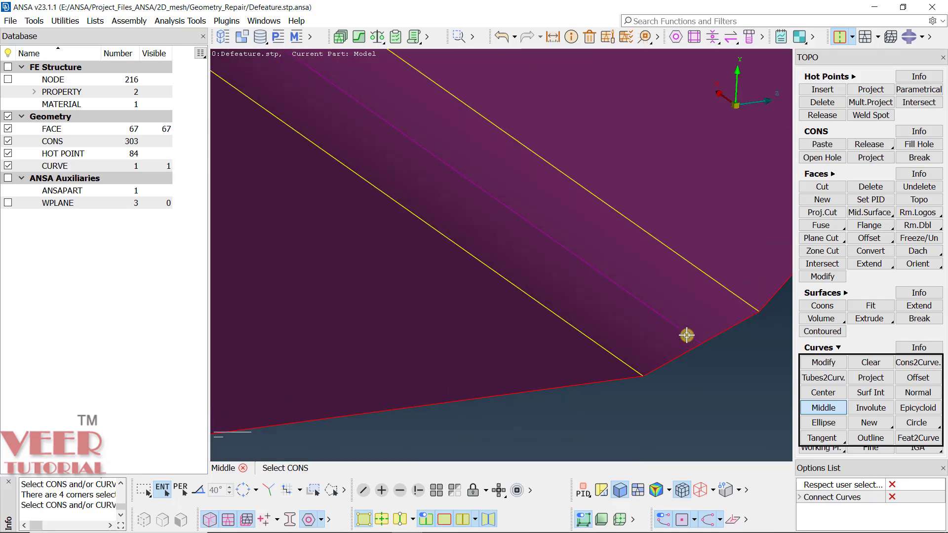
mouse_move(683, 333)
ctrl+mouse_down()
mouse_move(660, 326)
mouse_move(667, 339)
mouse_move(672, 324)
ctrl+mouse_up()
scroll(673, 325, down, 5)
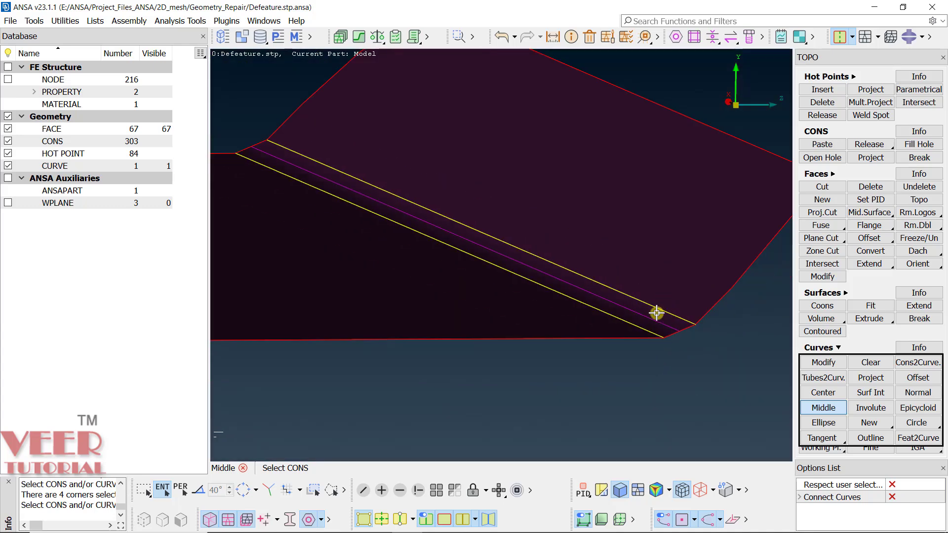
scroll(657, 314, up, 3)
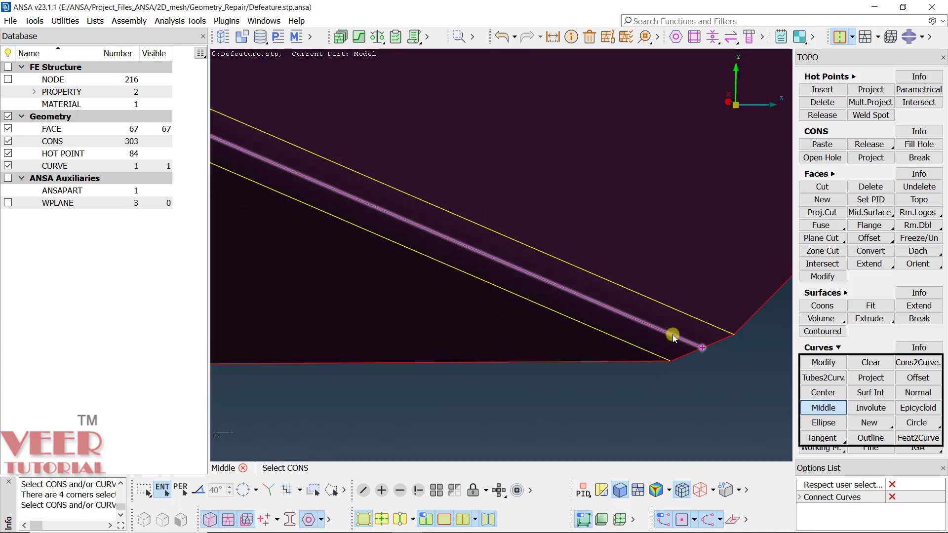
Project the middle curve onto the end flange's fillet face to split it lengthwise, and check the resulting edge.
click(872, 158)
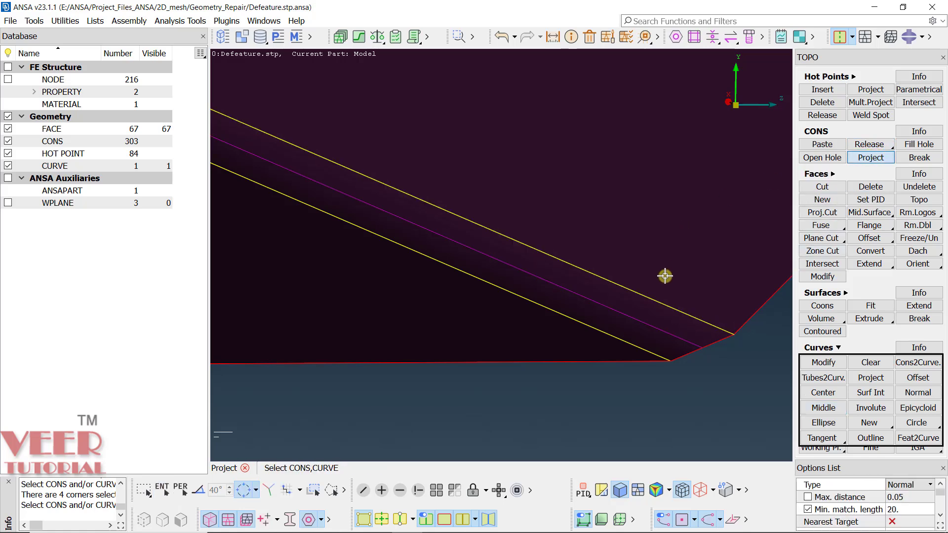
click(648, 319)
click(647, 321)
middle_click(696, 391)
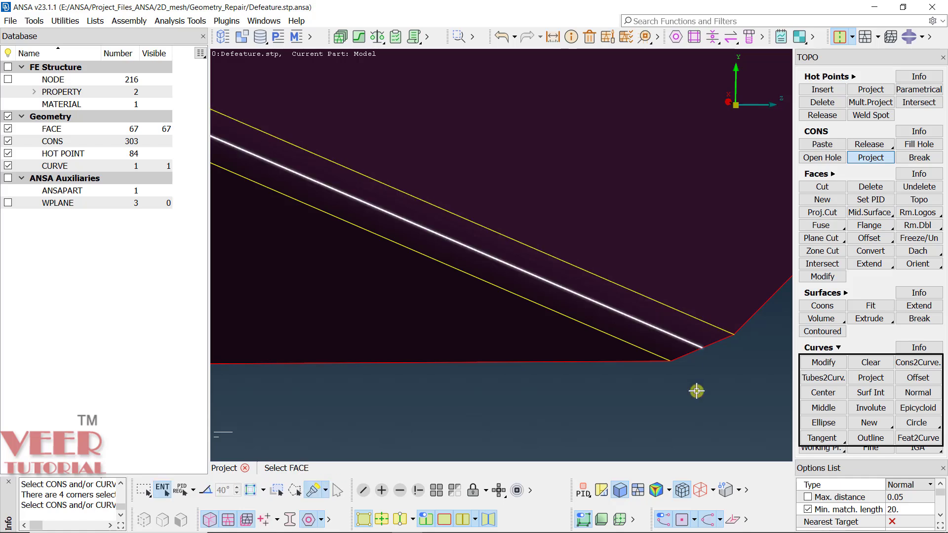
click(701, 338)
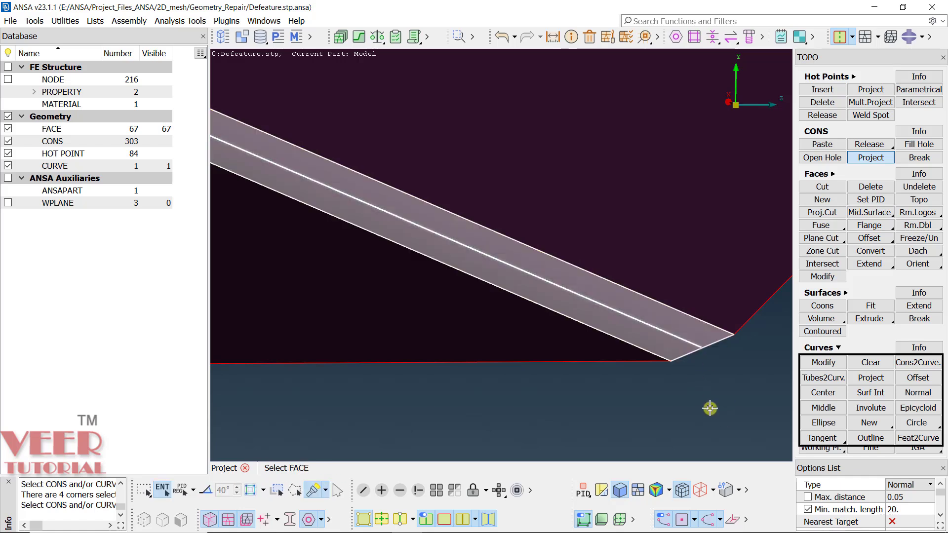
middle_click(710, 408)
ctrl+drag(670, 295, 619, 362)
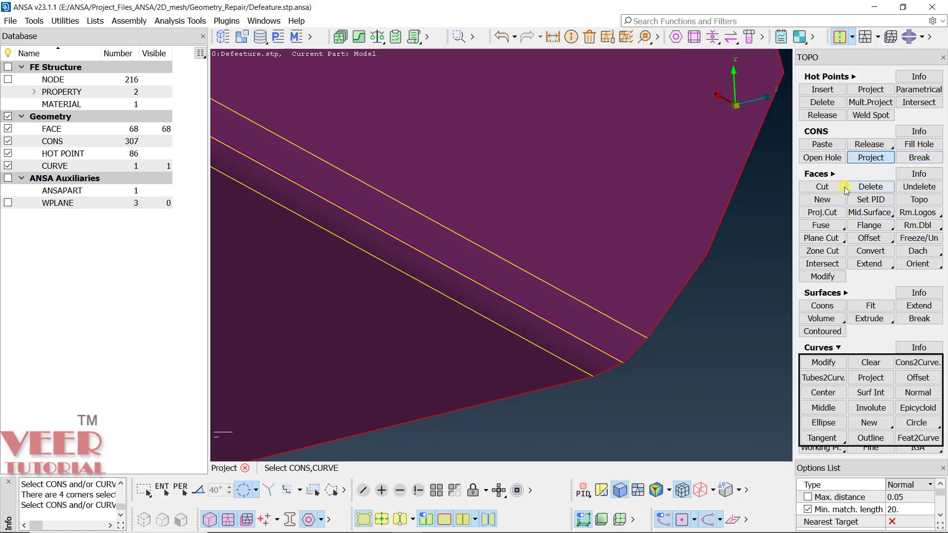
Join the macros across the two outer long edges of the end flange's fillet with Faces Cut, and check the whole bracket.
click(844, 187)
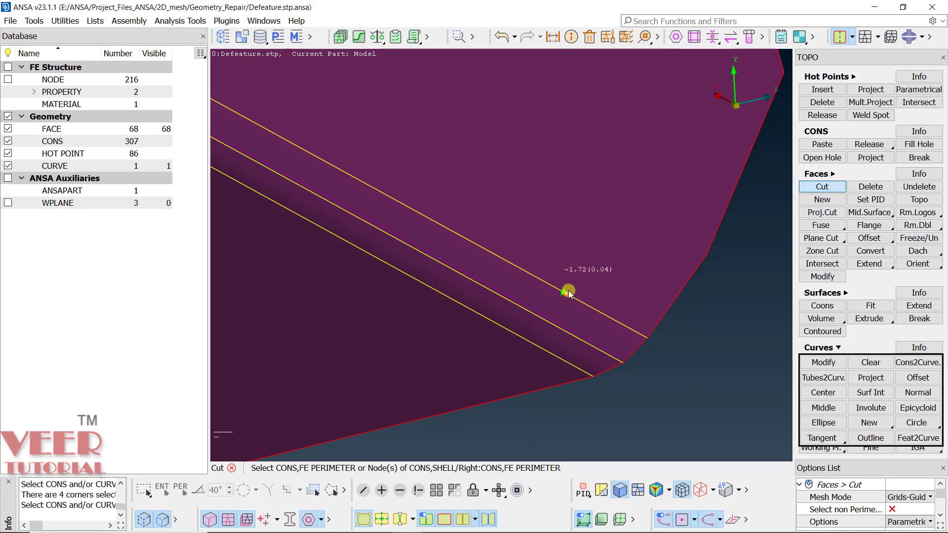
click(567, 290)
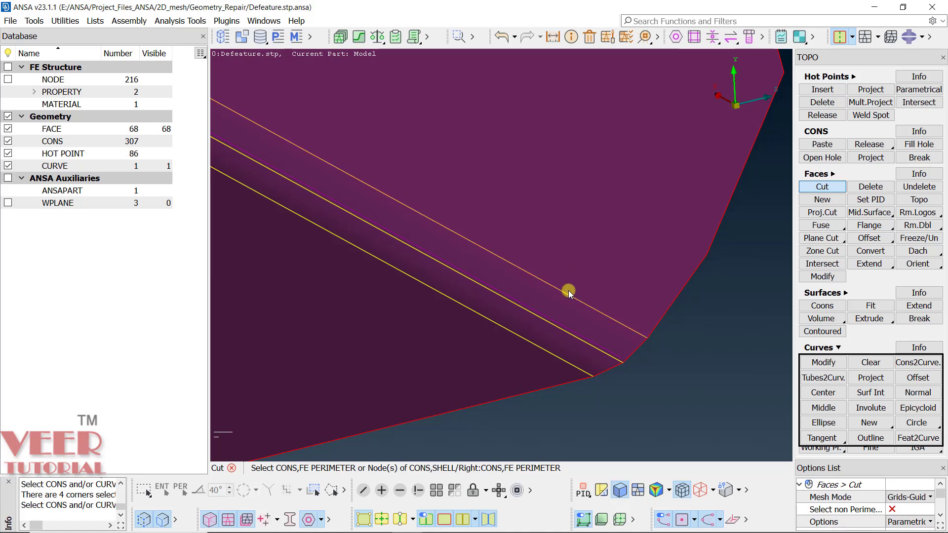
click(451, 302)
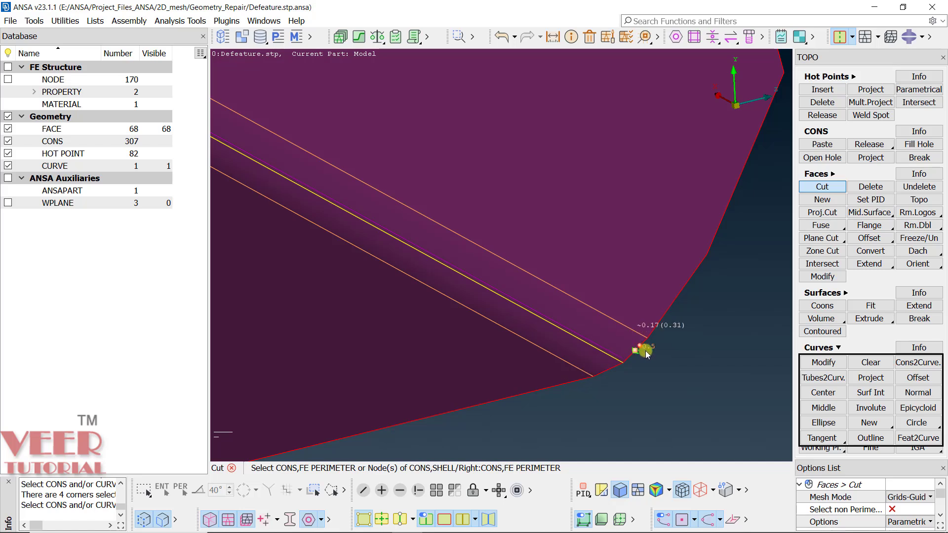
scroll(692, 347, down, 5)
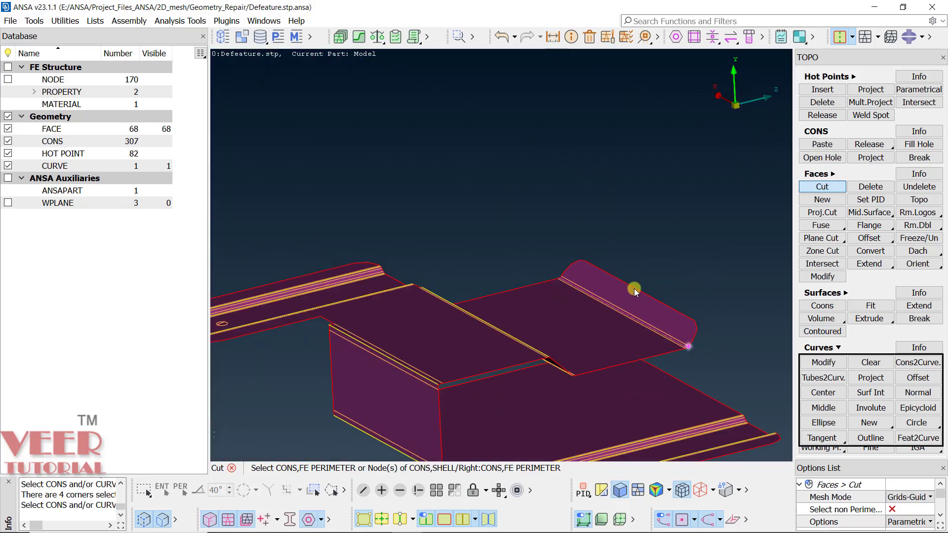
scroll(552, 208, down, 5)
scroll(500, 239, up, 10)
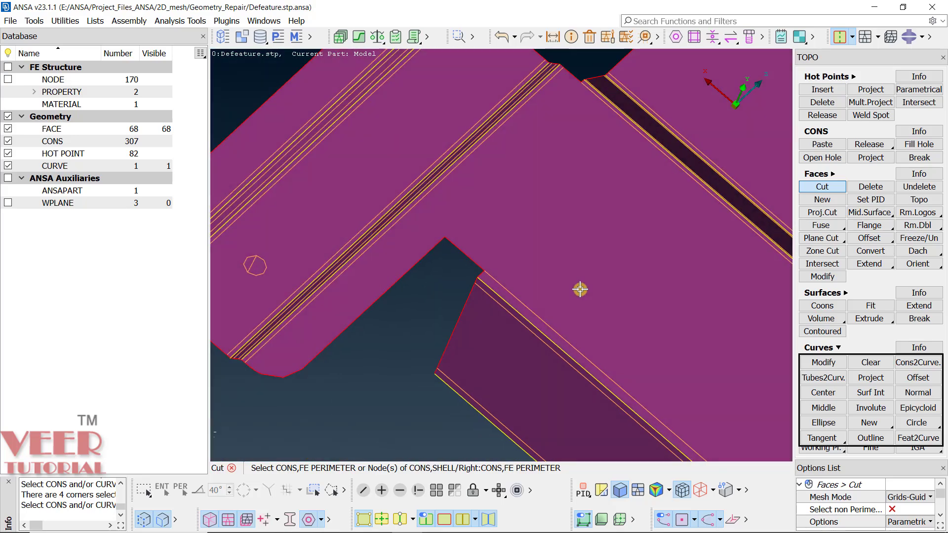
scroll(567, 205, down, 10)
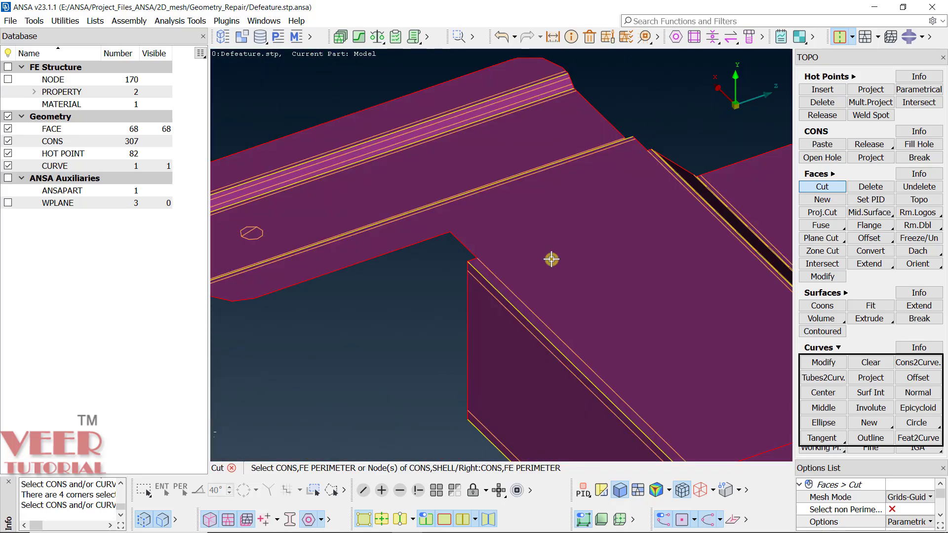
Switch to the MESH module and generate a Best mesh on all visible macros of the bracket.
click(832, 293)
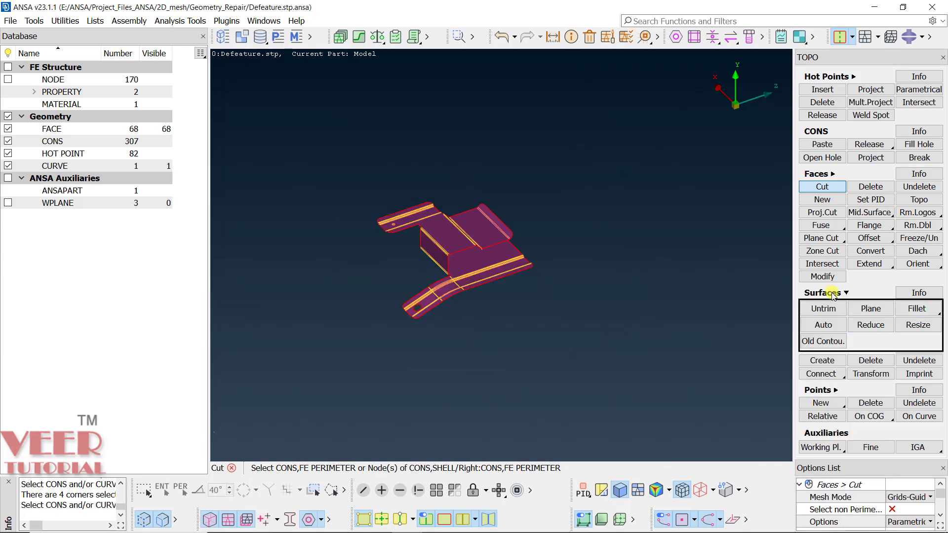
click(864, 38)
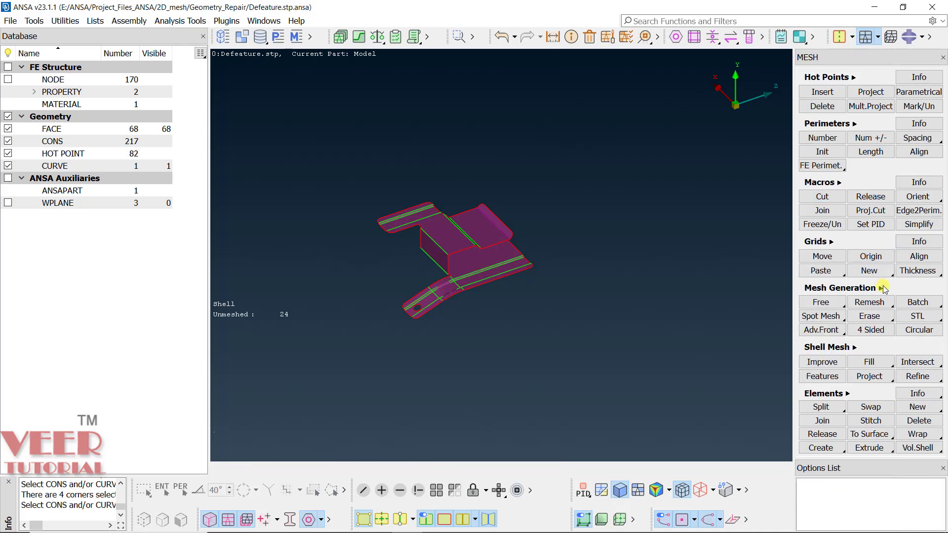
click(882, 287)
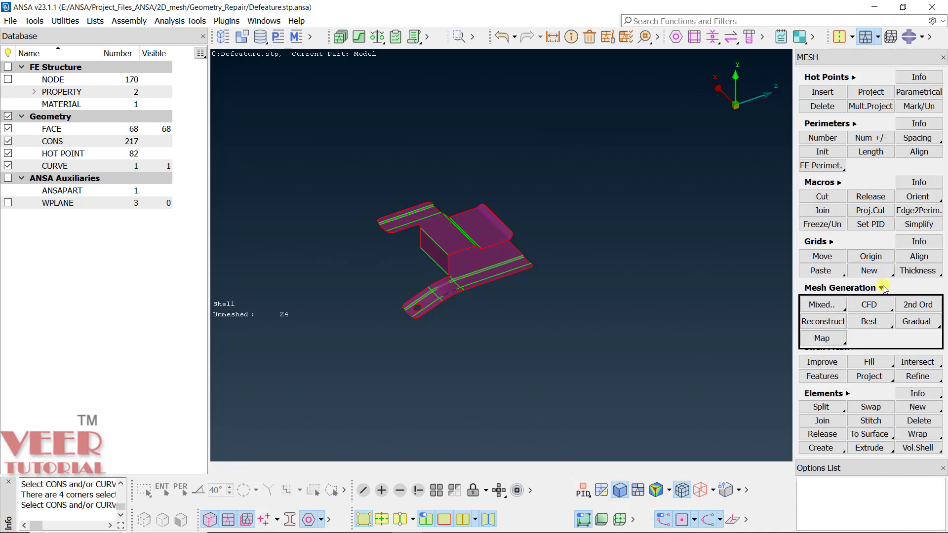
right_click(870, 321)
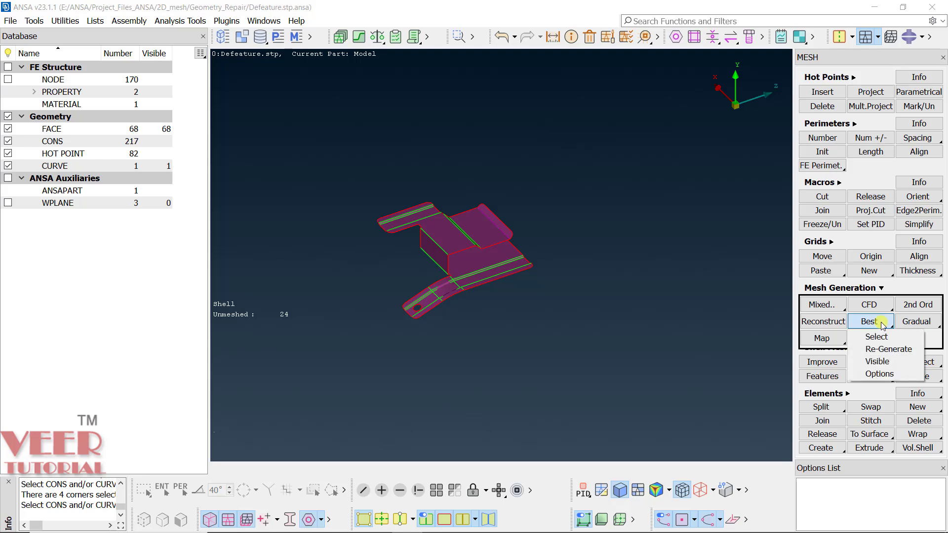
click(877, 362)
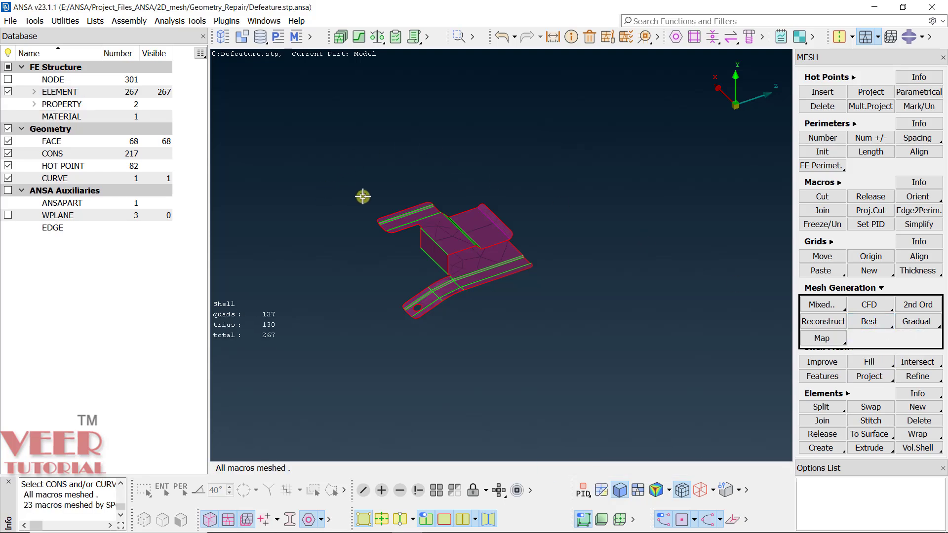
scroll(424, 222, up, 2)
scroll(423, 223, down, 1)
Assign a new element length to all perimeters of the bracket with the Mesh option on Erase, and end the Length function.
click(870, 152)
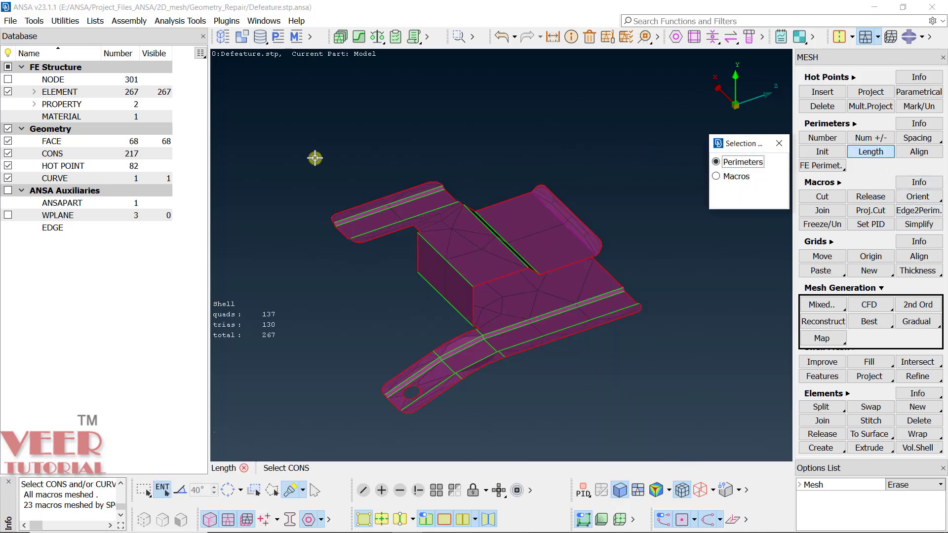
drag(350, 204, 736, 478)
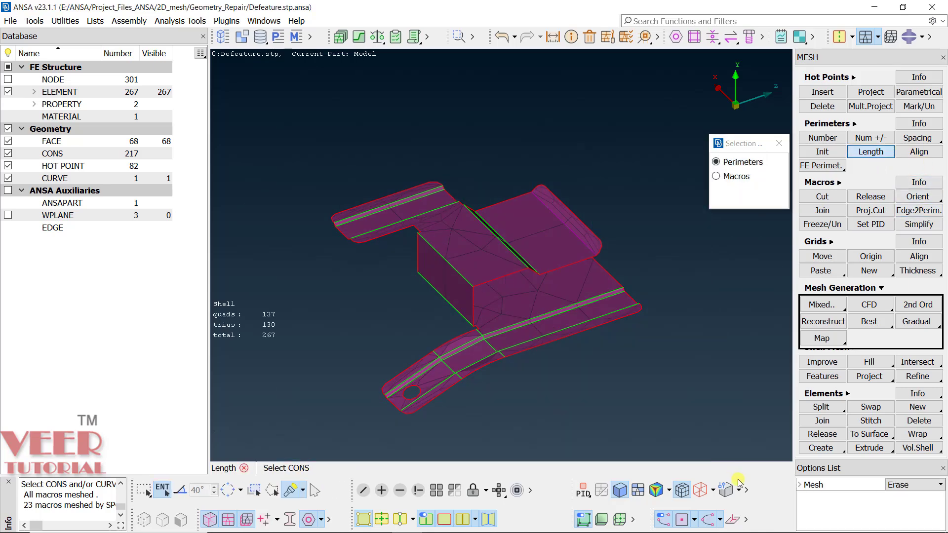
middle_click(660, 318)
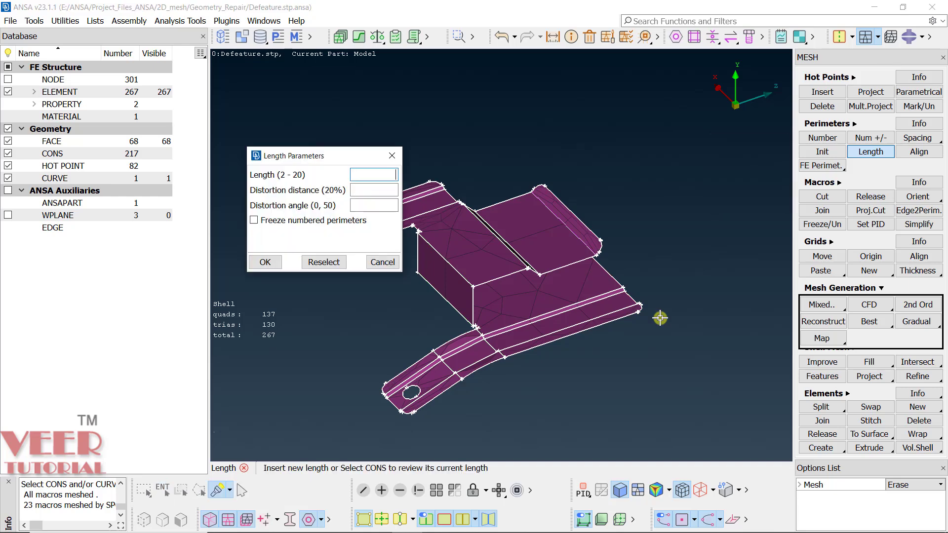
click(252, 264)
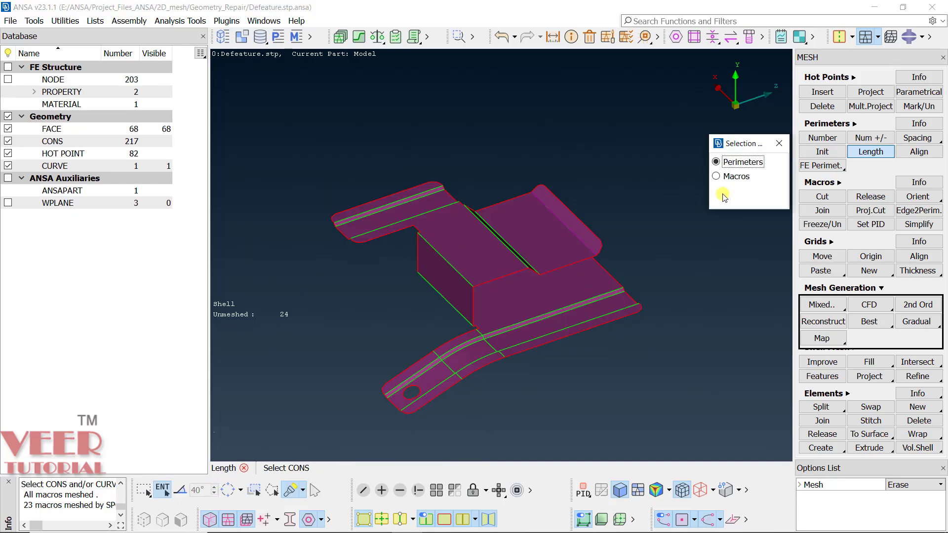
click(778, 145)
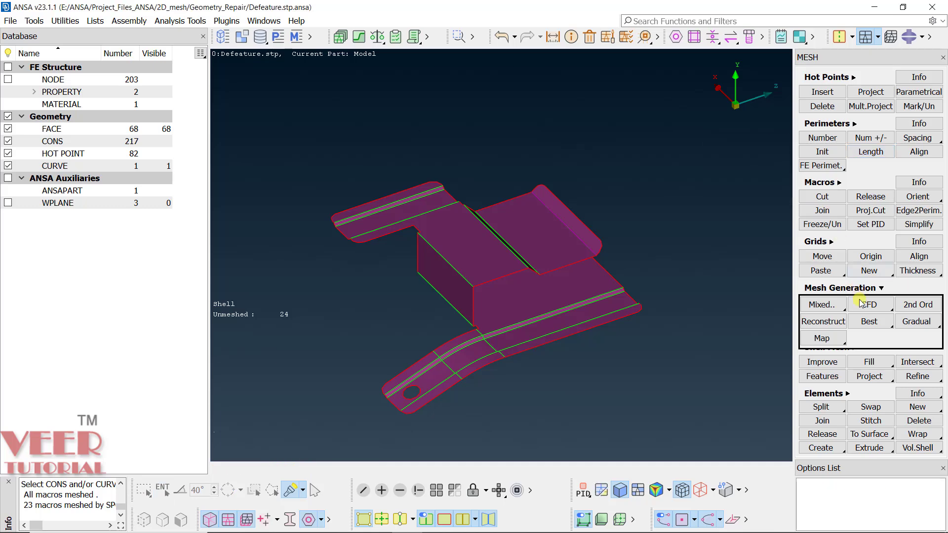
Remesh all visible macros with Best using the new perimeter length and check the overall mesh from above.
right_click(884, 329)
click(882, 361)
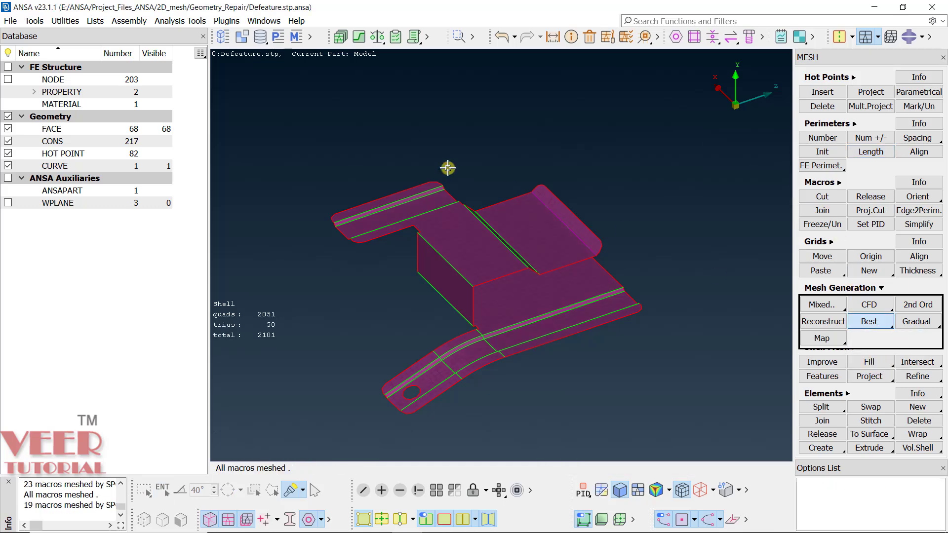
scroll(361, 221, up, 8)
scroll(370, 236, down, 4)
ctrl+drag(343, 237, 467, 279)
scroll(459, 278, down, 5)
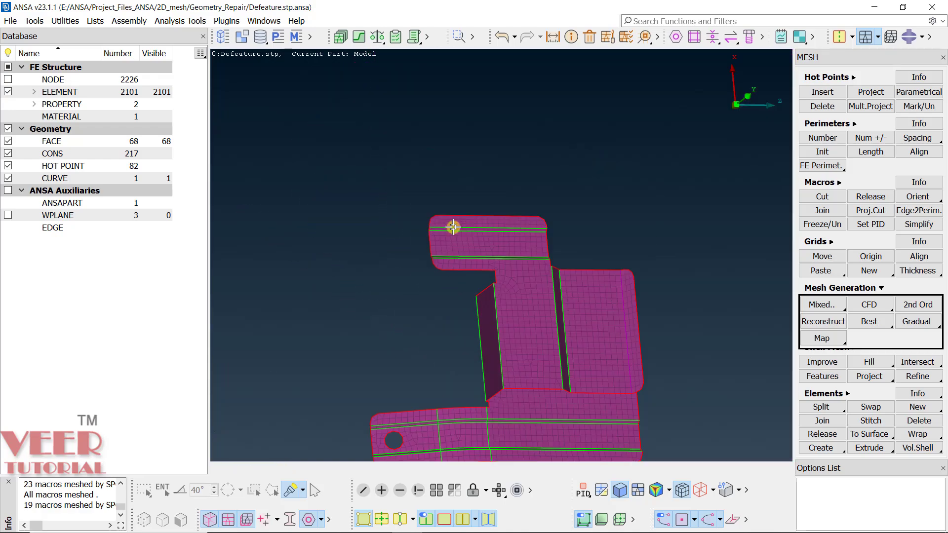
Examine the mesh on the narrow flange strips, the upturned end flange and around the round hole of the curved arm.
scroll(453, 226, up, 8)
ctrl+drag(406, 238, 433, 242)
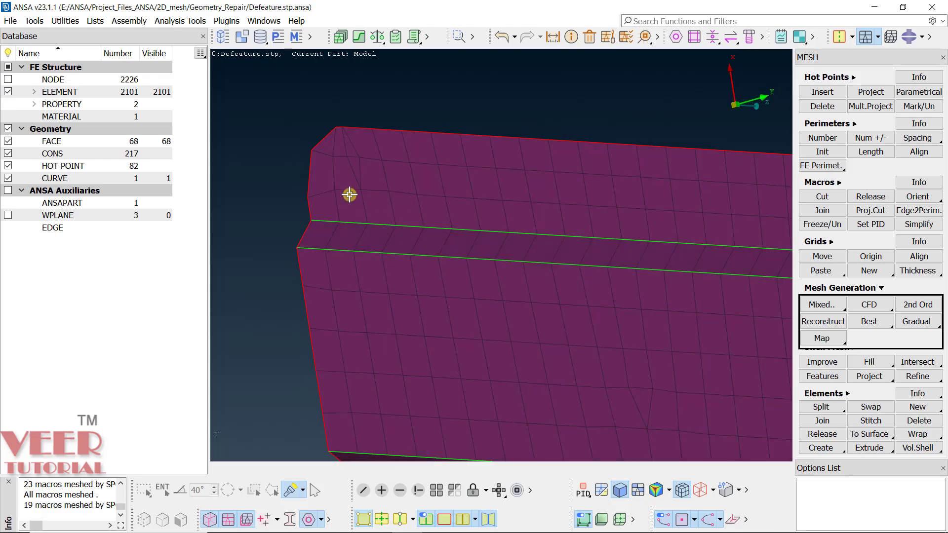
scroll(349, 195, down, 7)
scroll(420, 359, up, 5)
ctrl+drag(548, 315, 529, 272)
scroll(530, 272, down, 4)
scroll(345, 277, up, 6)
ctrl+drag(462, 278, 427, 267)
scroll(427, 267, down, 5)
scroll(584, 359, up, 5)
ctrl+drag(584, 359, 548, 381)
scroll(548, 380, up, 3)
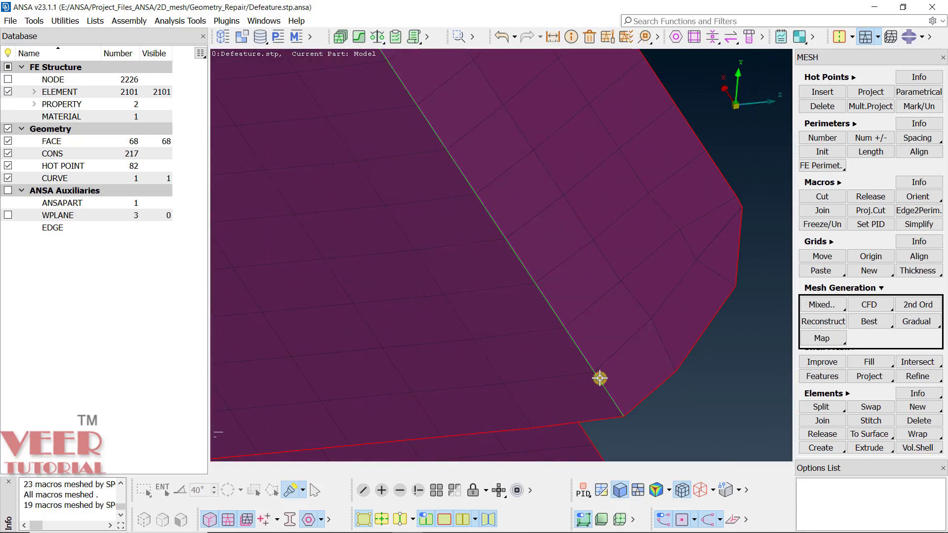
ctrl+drag(593, 360, 586, 324)
scroll(578, 289, down, 5)
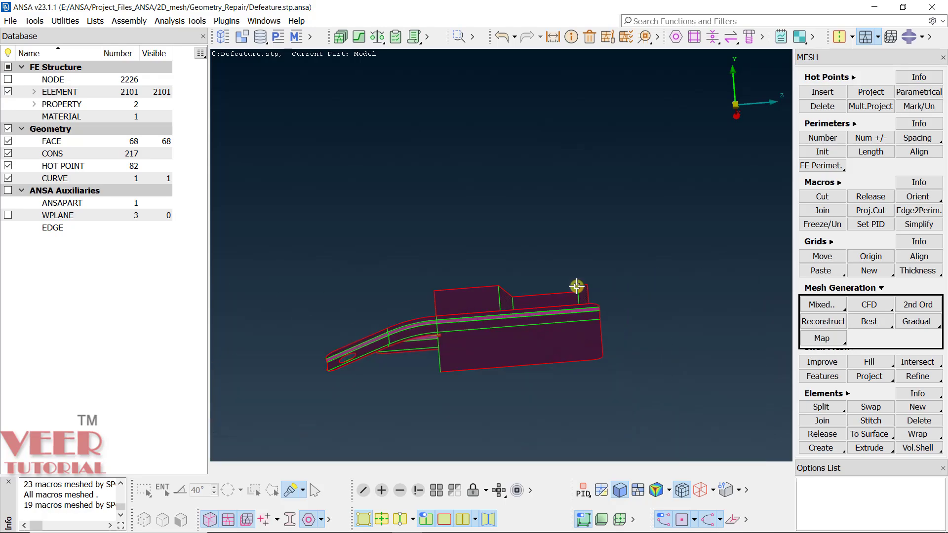
scroll(416, 348, up, 4)
ctrl+drag(577, 288, 536, 319)
scroll(536, 319, down, 5)
scroll(468, 332, up, 4)
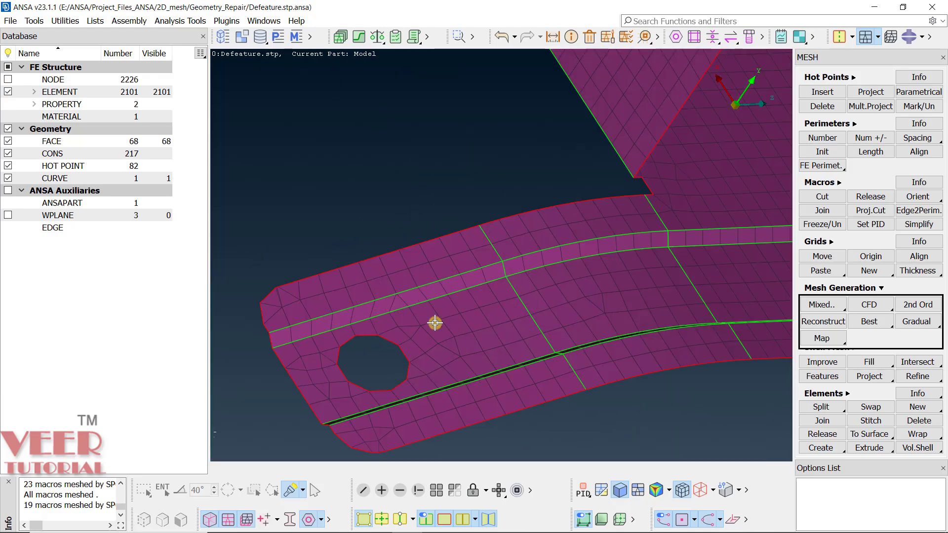
ctrl+drag(428, 321, 461, 358)
scroll(460, 358, up, 3)
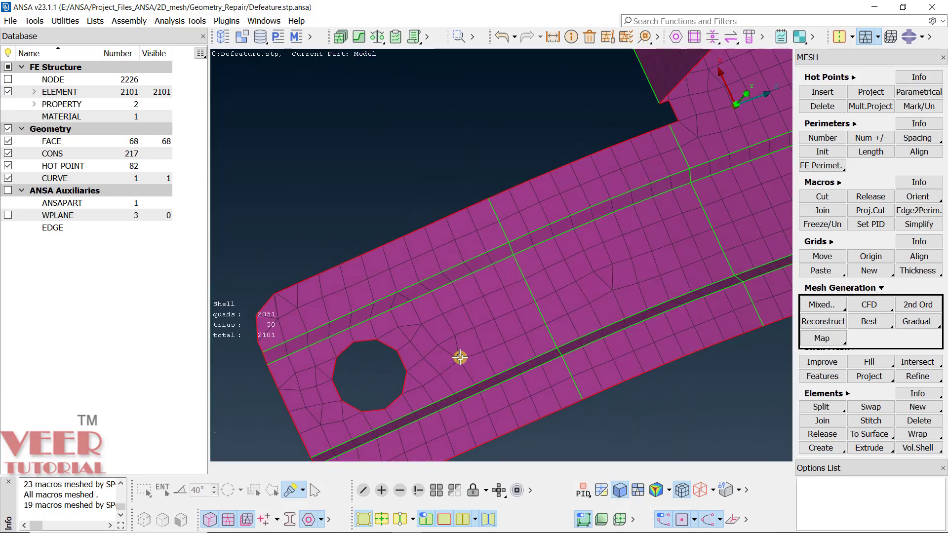